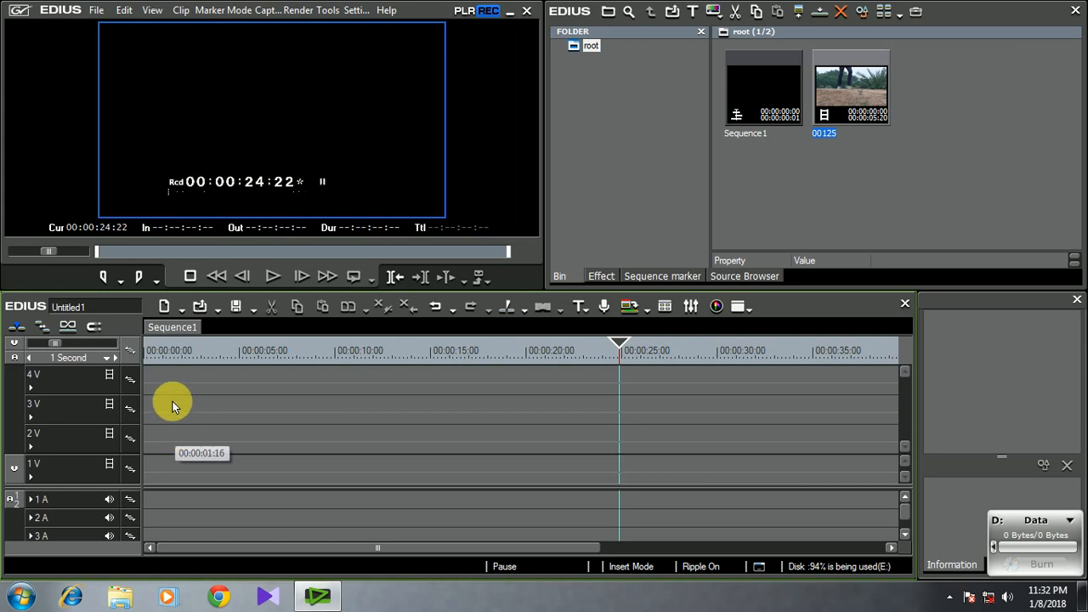
Step: Bring the playhead back near the timeline start and place clip 00125 from the bin at the beginning of track 1V
{"action": "left_click", "coordinate": [165, 357]}
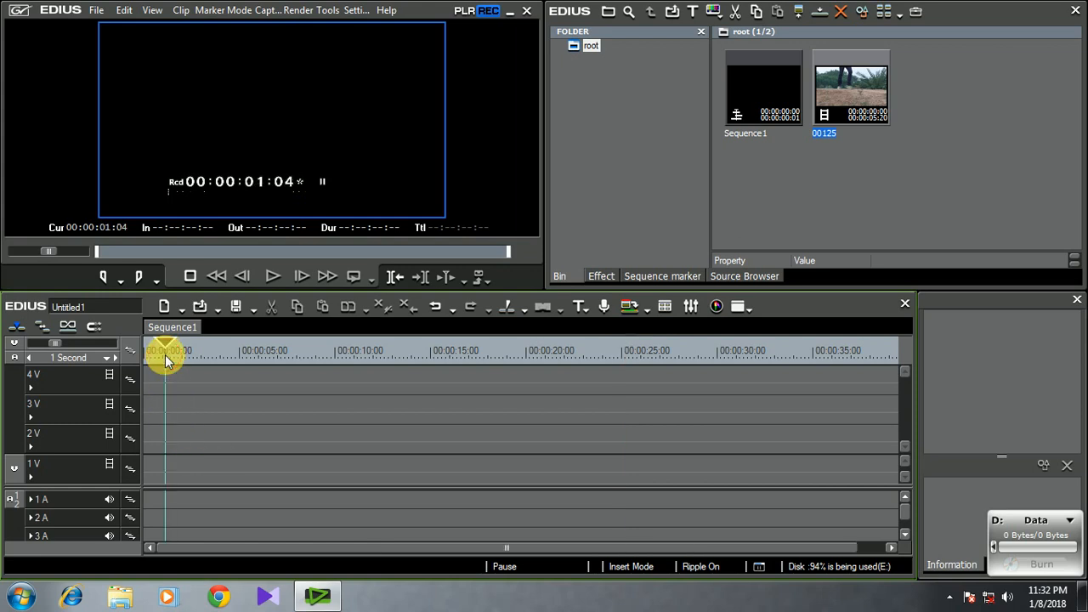
{"action": "left_click_drag", "start_coordinate": [165, 350], "coordinate": [477, 360]}
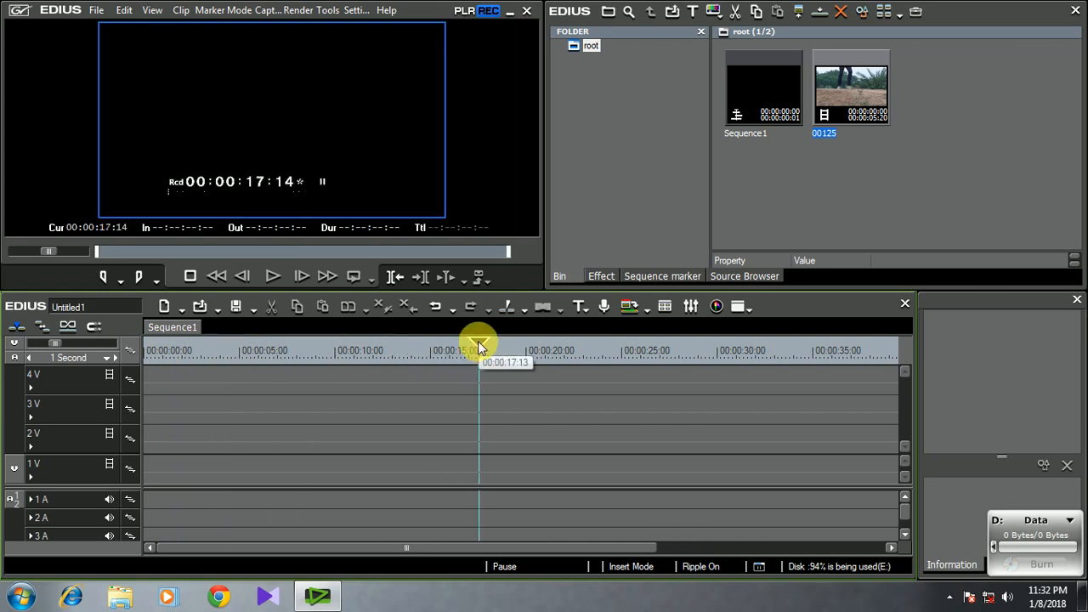
{"action": "left_click_drag", "start_coordinate": [479, 346], "coordinate": [151, 394]}
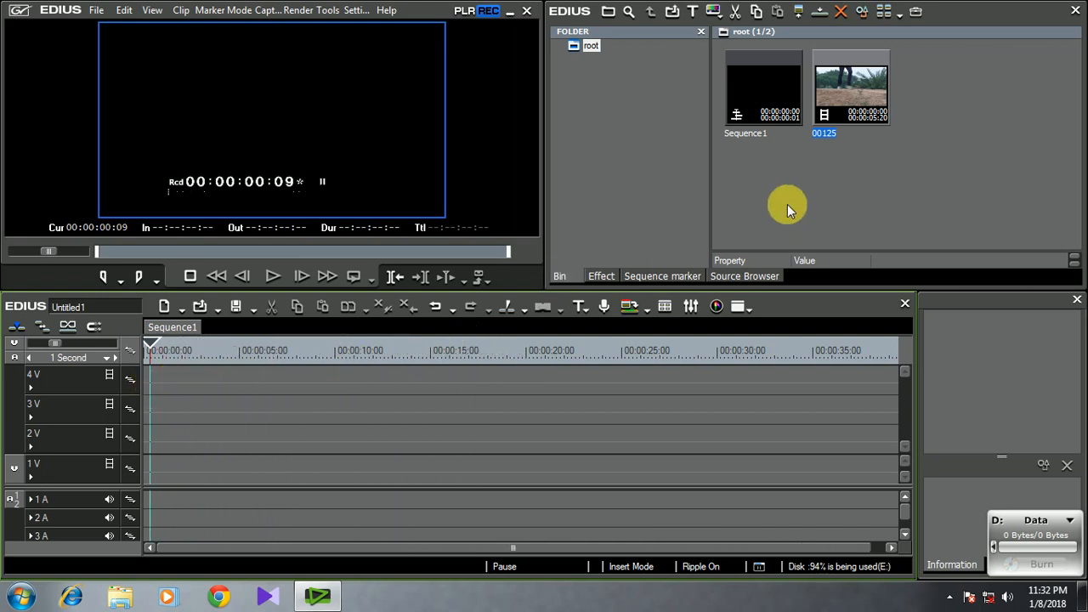
{"action": "mouse_move", "coordinate": [840, 116]}
{"action": "left_mouse_down"}
{"action": "mouse_move", "coordinate": [315, 413]}
{"action": "mouse_move", "coordinate": [790, 112]}
{"action": "mouse_move", "coordinate": [826, 102]}
{"action": "left_mouse_up"}
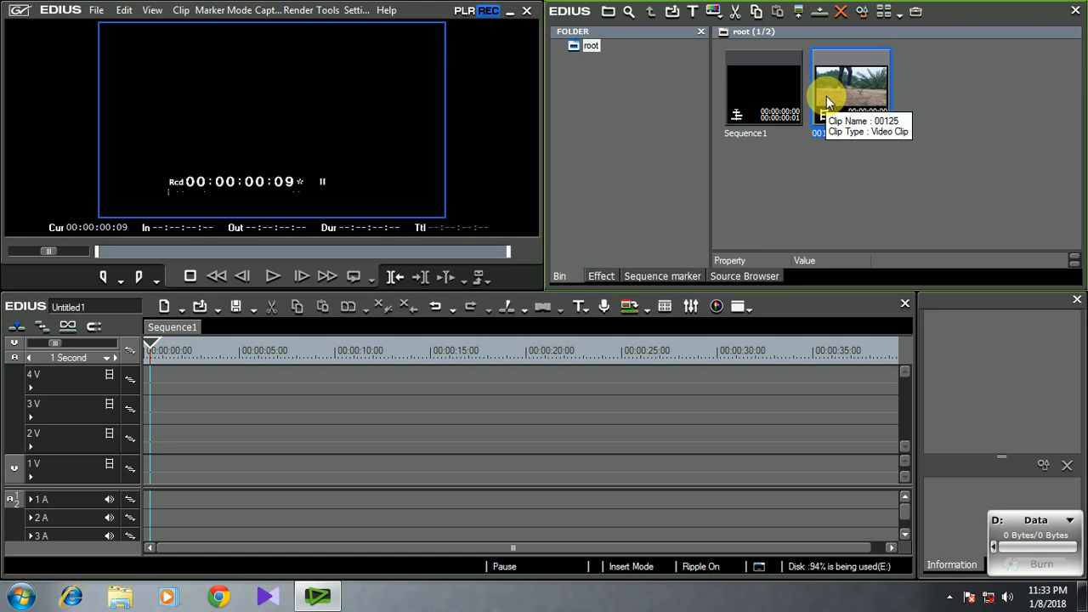
{"action": "left_click_drag", "start_coordinate": [847, 94], "coordinate": [167, 462]}
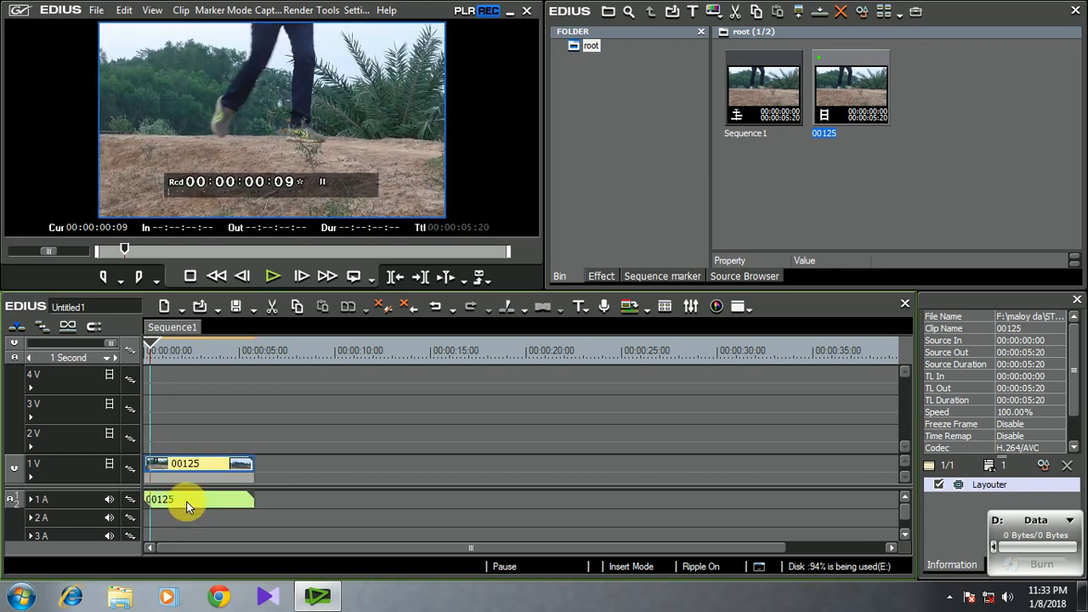
Step: Unlink the 00125 clip's audio from its video and delete the audio clip from track 1A
{"action": "left_click", "coordinate": [188, 503]}
{"action": "right_click", "coordinate": [186, 501]}
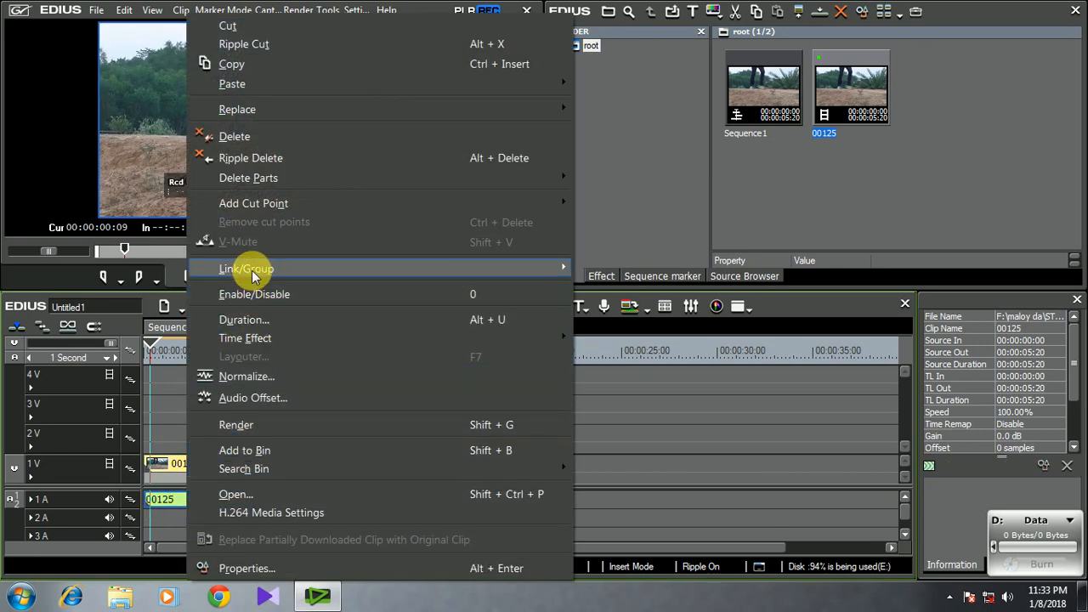
{"action": "mouse_move", "coordinate": [254, 269]}
{"action": "left_click", "coordinate": [635, 322]}
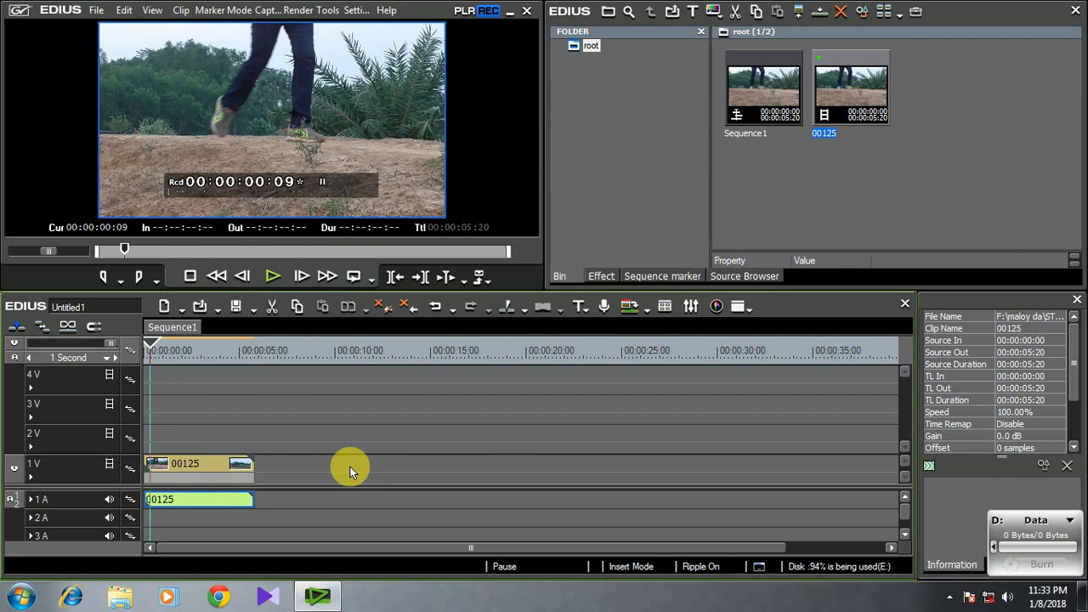
{"action": "right_click", "coordinate": [244, 505]}
{"action": "left_click", "coordinate": [338, 138]}
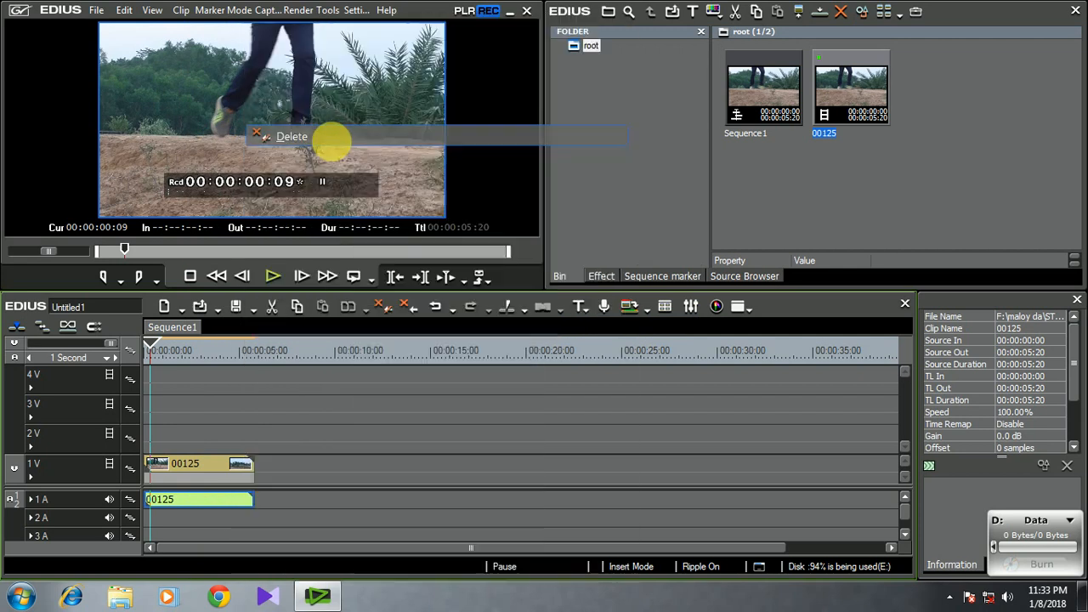
Step: Play the 00125 clip from the start of the timeline and return the playhead to the beginning
{"action": "left_click_drag", "start_coordinate": [161, 353], "coordinate": [143, 389]}
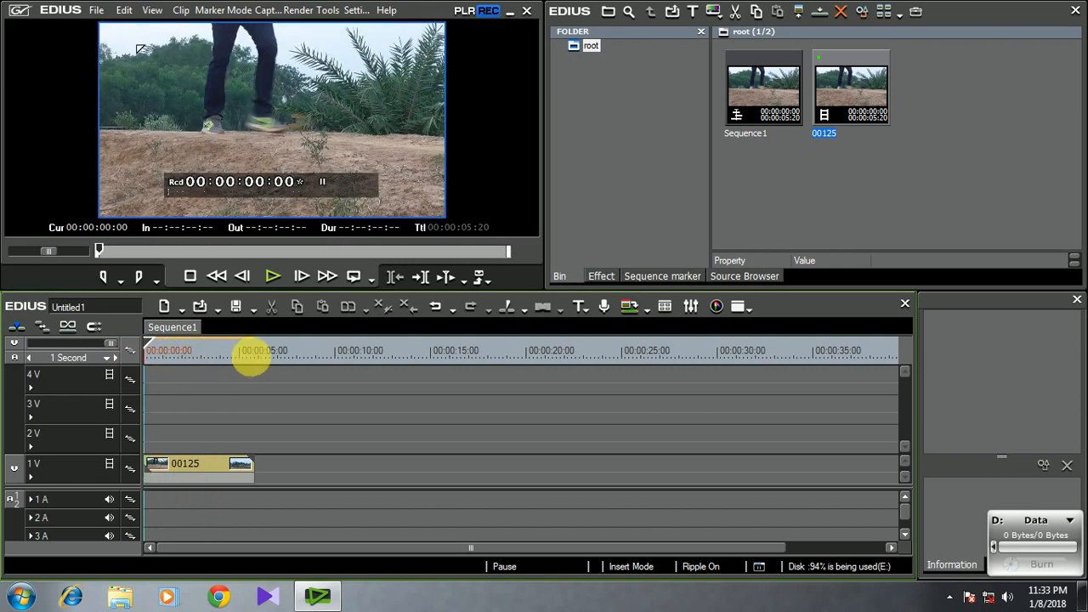
{"action": "left_click", "coordinate": [272, 276]}
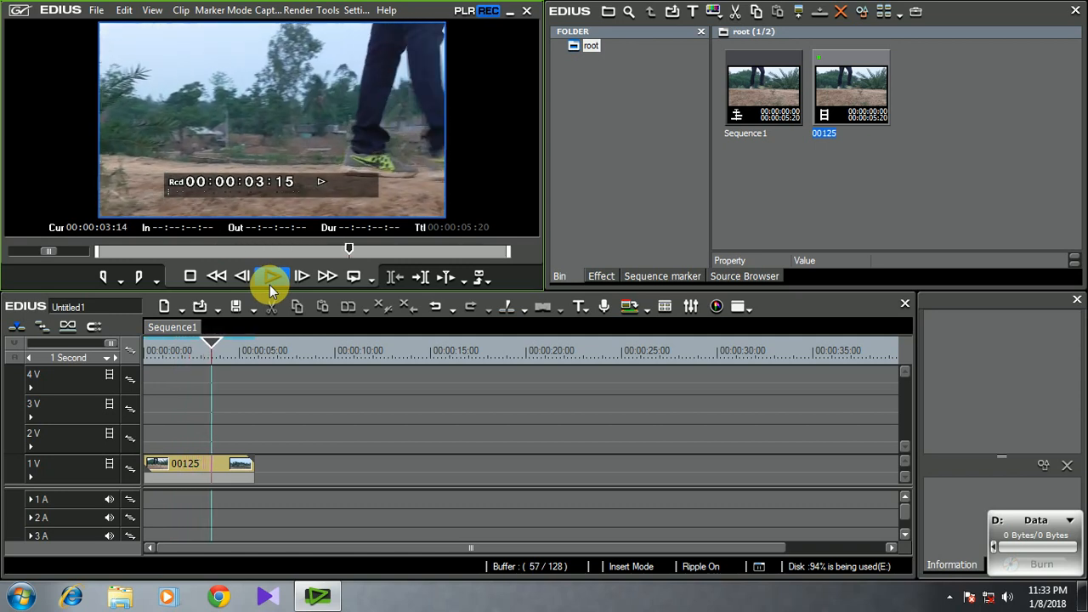
{"action": "left_click_drag", "start_coordinate": [238, 341], "coordinate": [148, 374]}
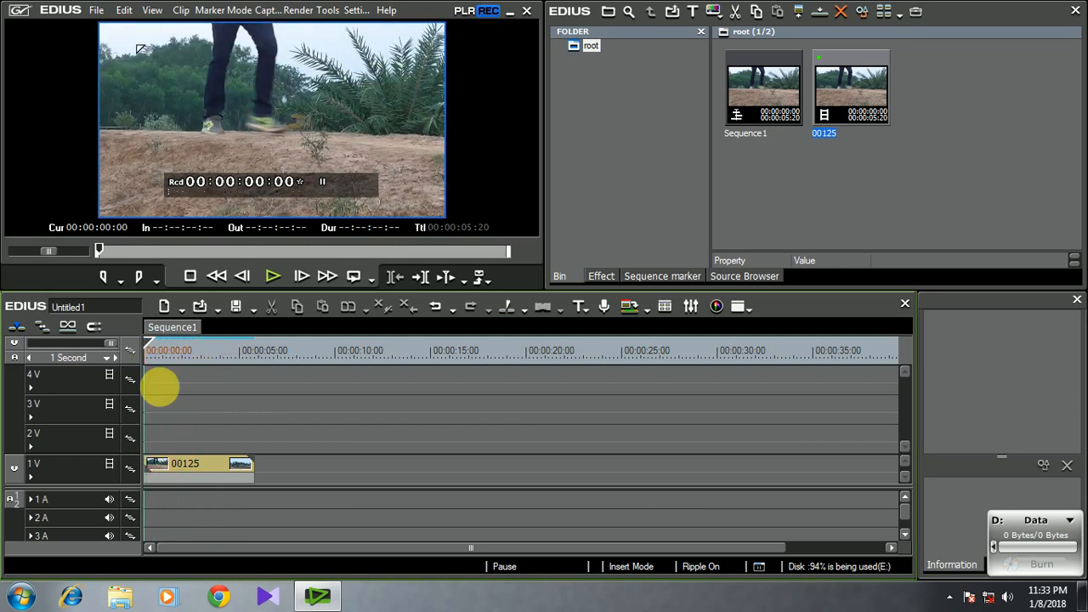
Step: Open Time Remap for the 00125 clip on track 1V and add keyframes at 00:00:01:00 and 00:00:01:11
{"action": "left_click", "coordinate": [184, 465]}
{"action": "right_click", "coordinate": [183, 463]}
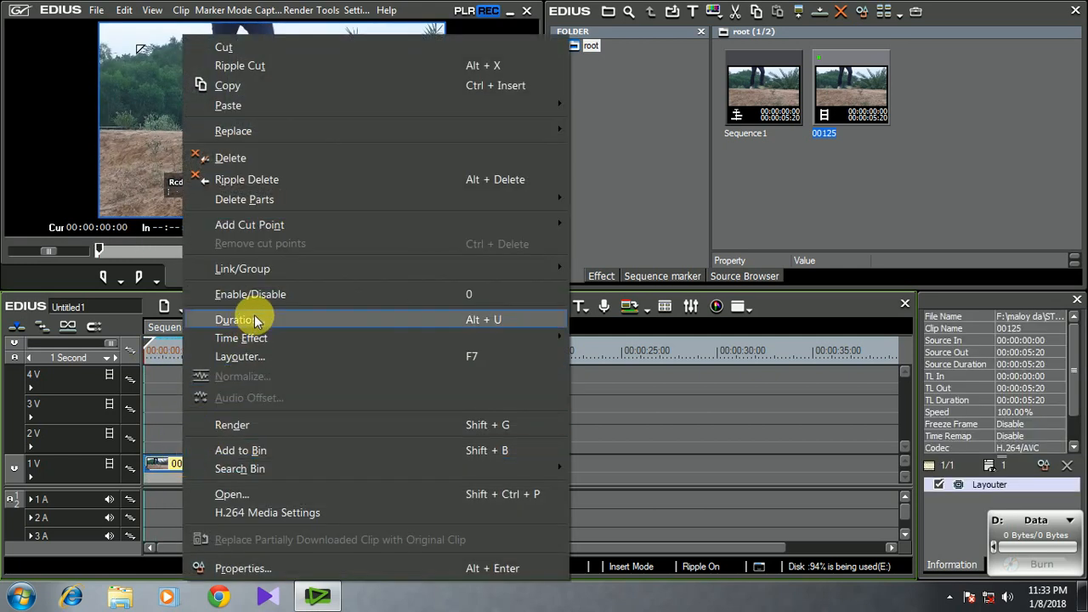
{"action": "mouse_move", "coordinate": [328, 338]}
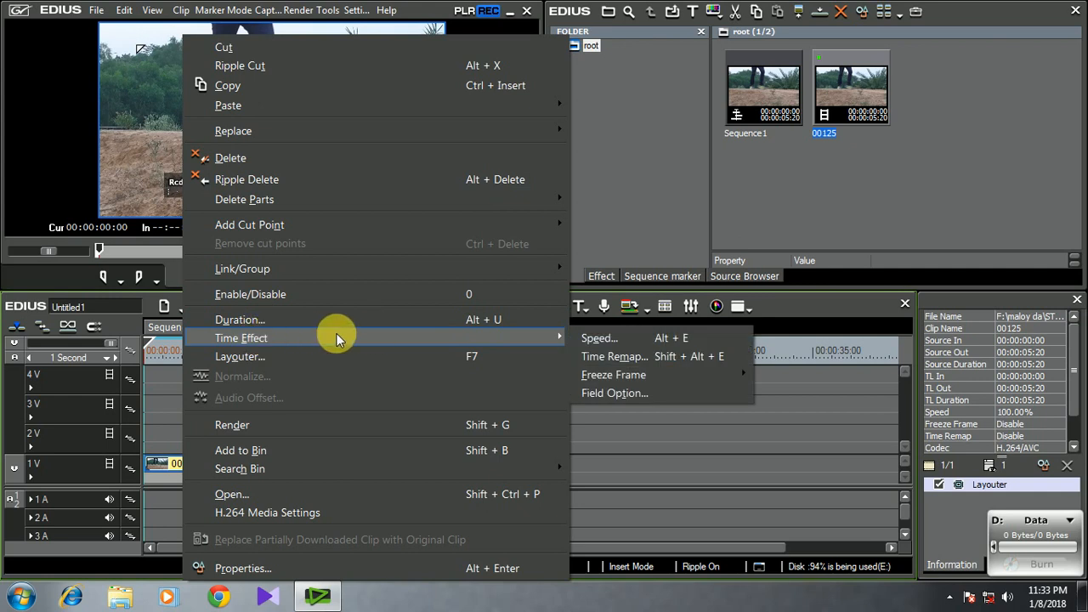
{"action": "left_click", "coordinate": [718, 357]}
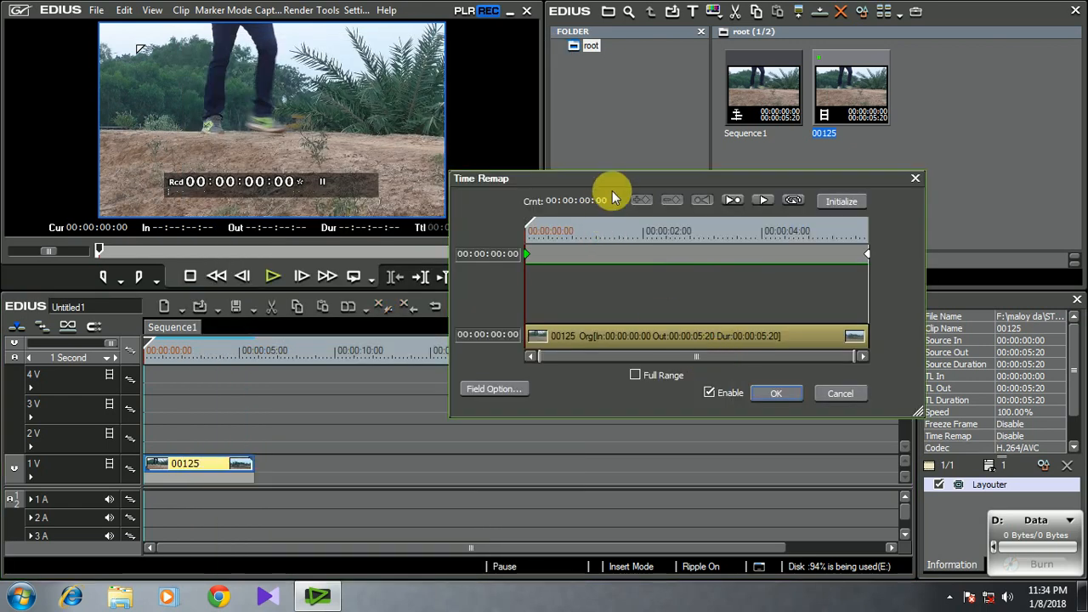
{"action": "left_click_drag", "start_coordinate": [615, 180], "coordinate": [487, 247]}
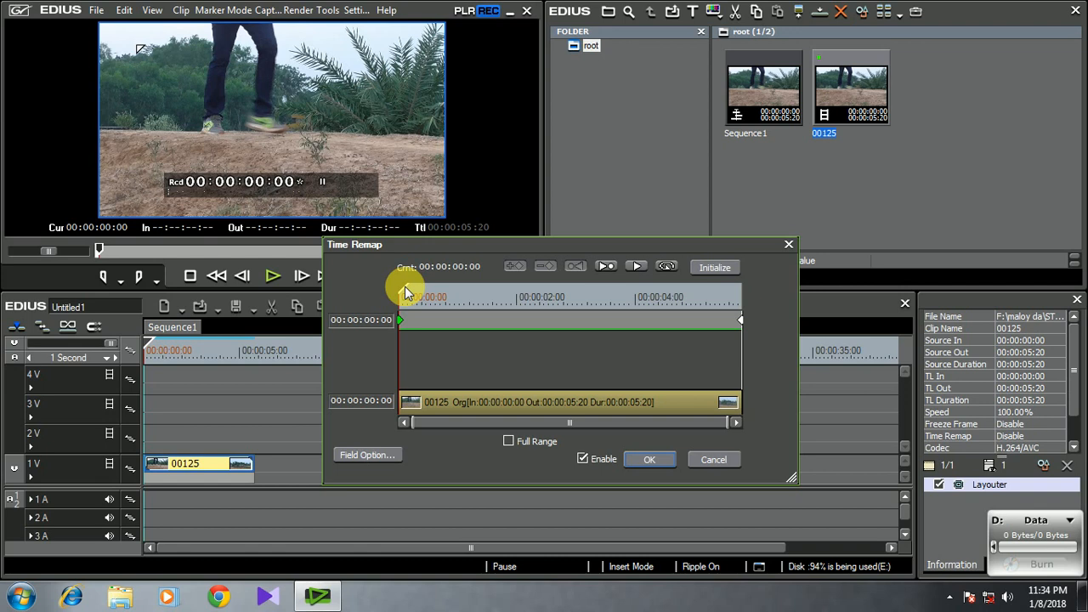
{"action": "left_click_drag", "start_coordinate": [407, 293], "coordinate": [458, 293]}
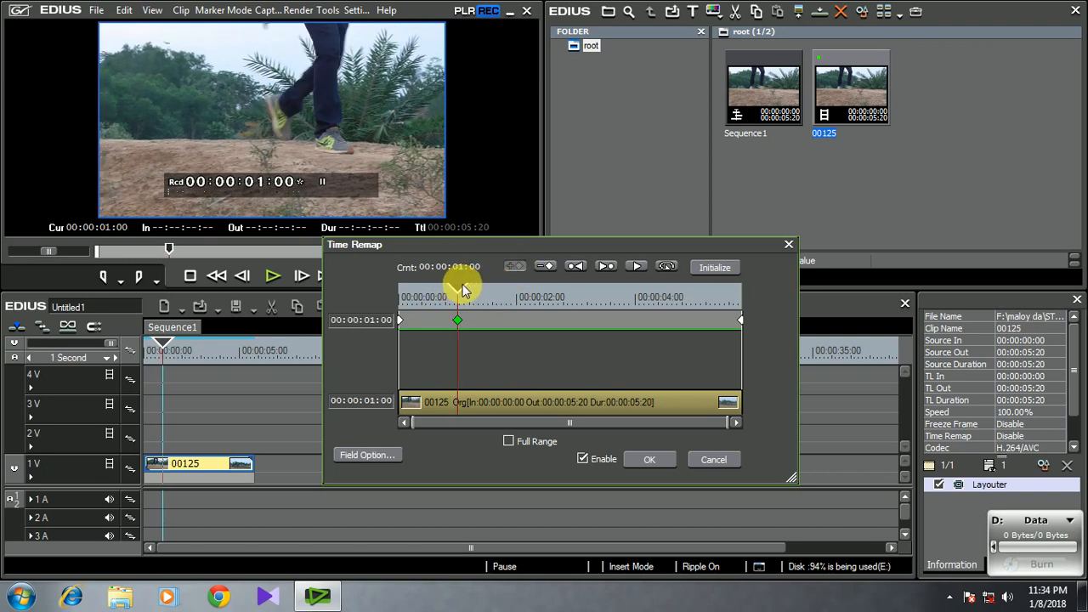
{"action": "left_click_drag", "start_coordinate": [463, 292], "coordinate": [484, 291]}
{"action": "left_click", "coordinate": [516, 267]}
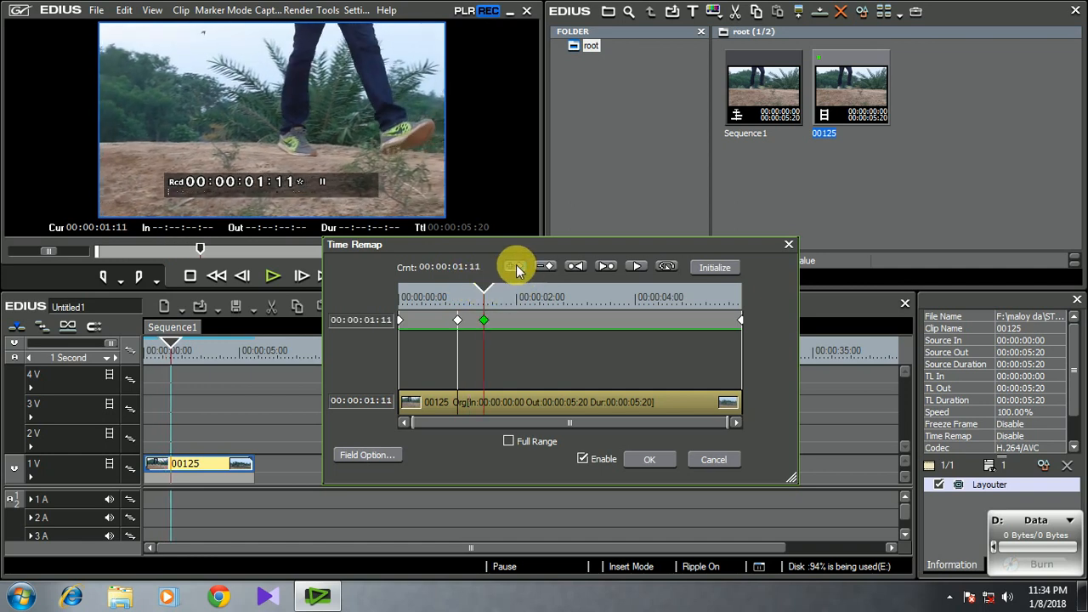
Step: Speed up the section between the two added keyframes by shifting the second keyframe's source point to 00:00:01:21
{"action": "left_click", "coordinate": [463, 308]}
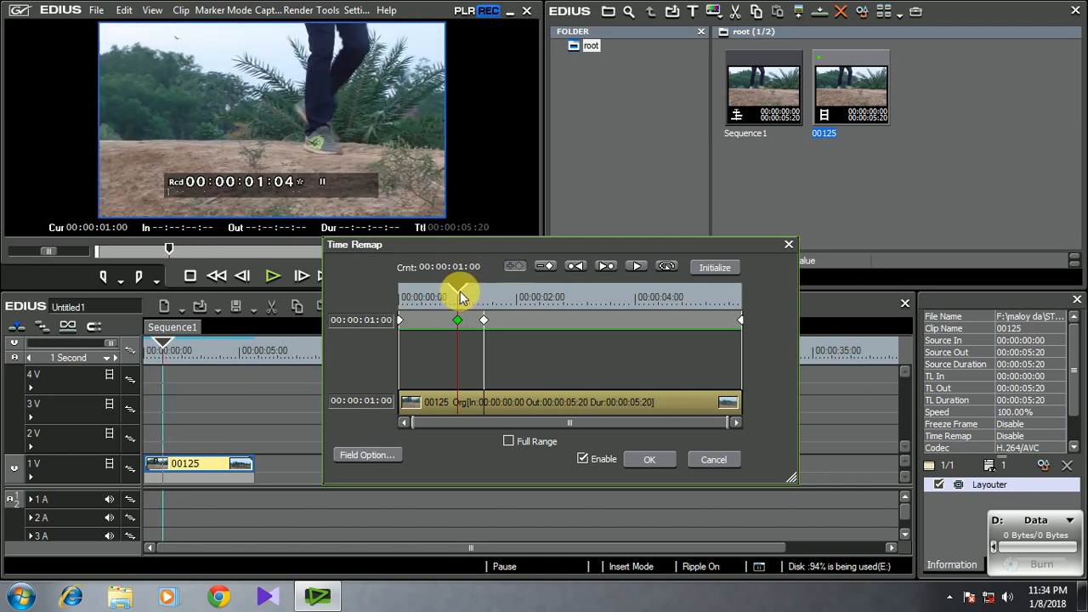
{"action": "mouse_move", "coordinate": [460, 296]}
{"action": "left_mouse_down"}
{"action": "mouse_move", "coordinate": [480, 294]}
{"action": "mouse_move", "coordinate": [459, 297]}
{"action": "left_mouse_up"}
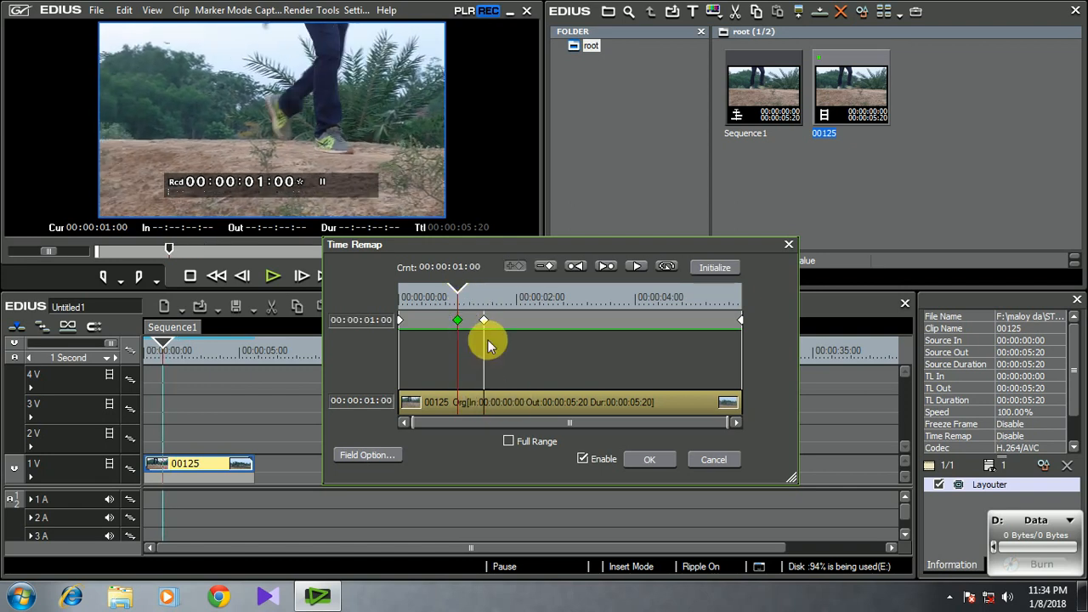
{"action": "left_click_drag", "start_coordinate": [460, 290], "coordinate": [483, 289]}
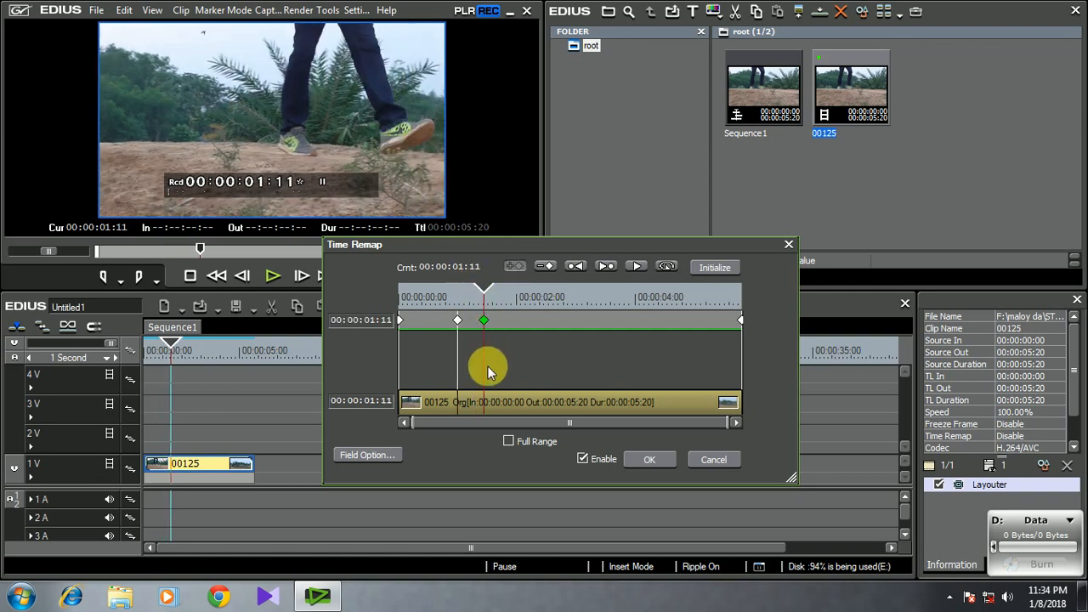
{"action": "left_click", "coordinate": [484, 403]}
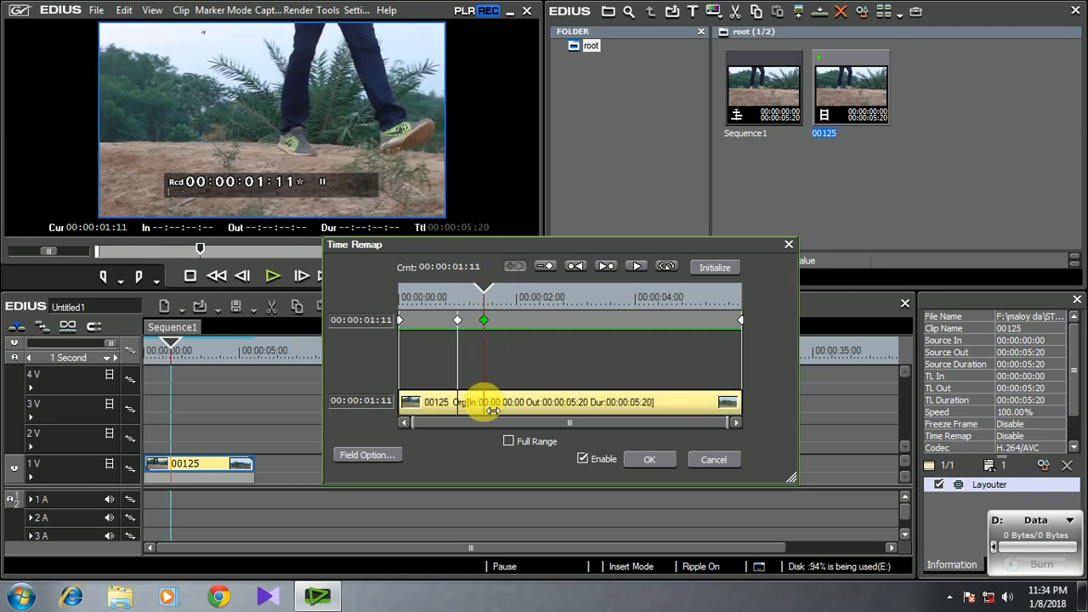
{"action": "left_click_drag", "start_coordinate": [496, 410], "coordinate": [515, 410]}
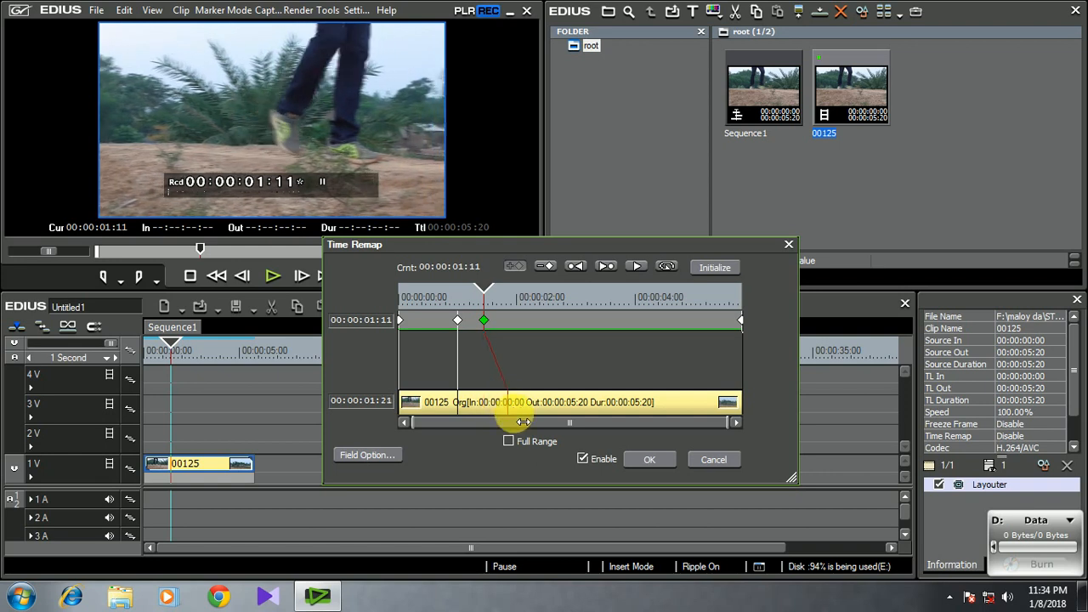
Step: Preview the time-remapped clip full screen from the beginning, and return to the Time Remap window
{"action": "left_click_drag", "start_coordinate": [459, 297], "coordinate": [400, 297]}
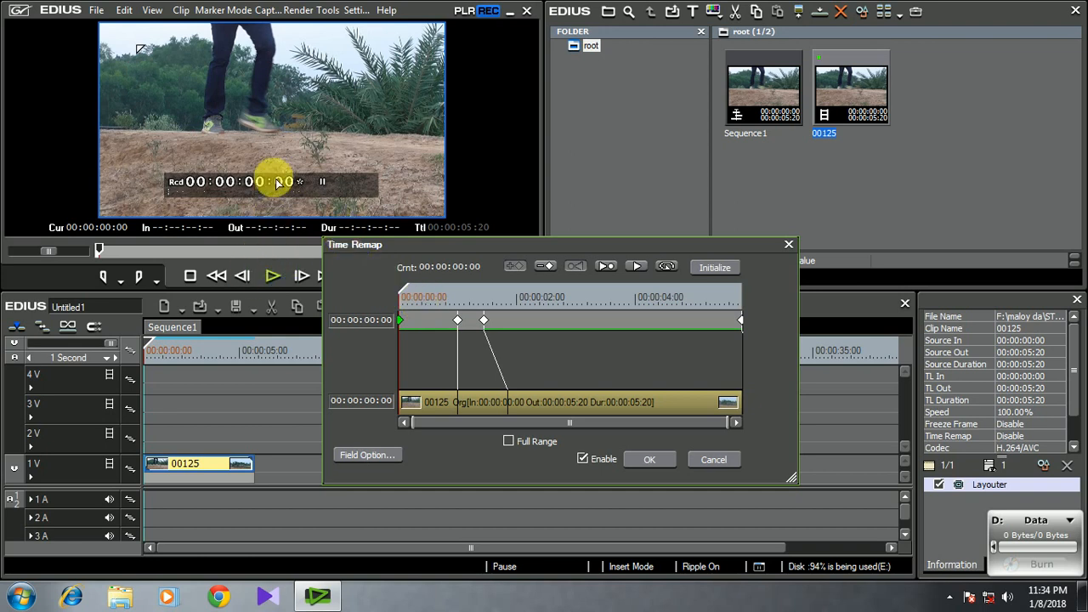
{"action": "key", "text": "ctrl+F11"}
{"action": "key", "text": "space"}
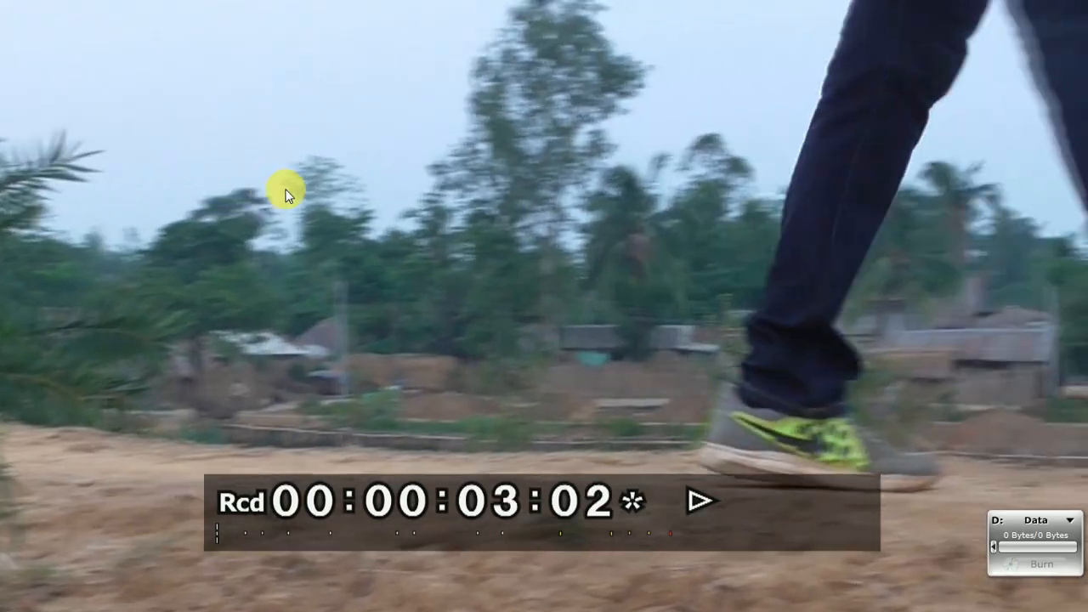
{"action": "double_click", "coordinate": [284, 190]}
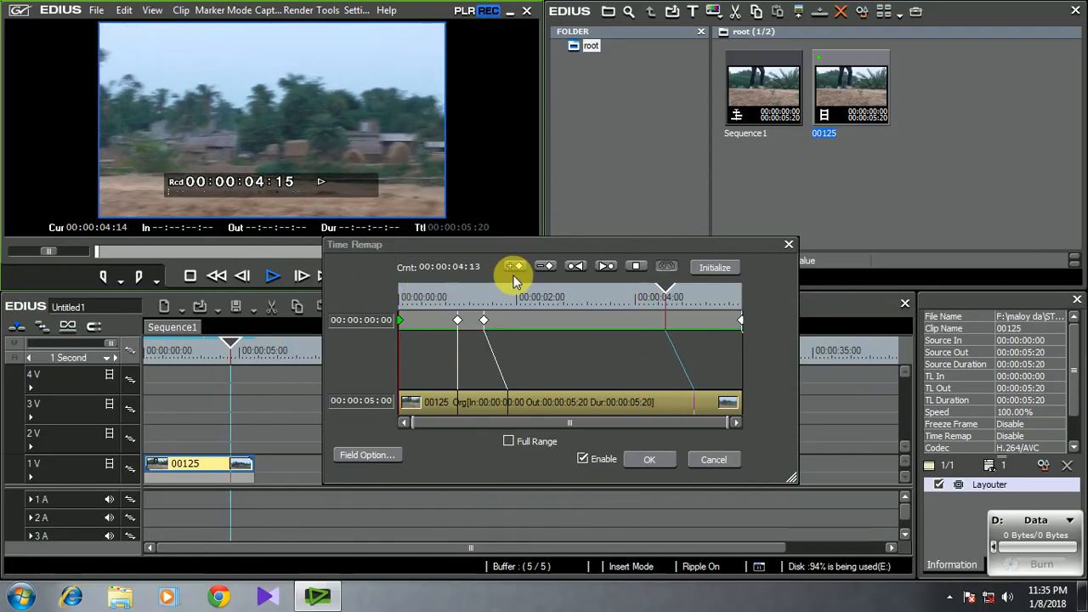
{"action": "key", "text": "space"}
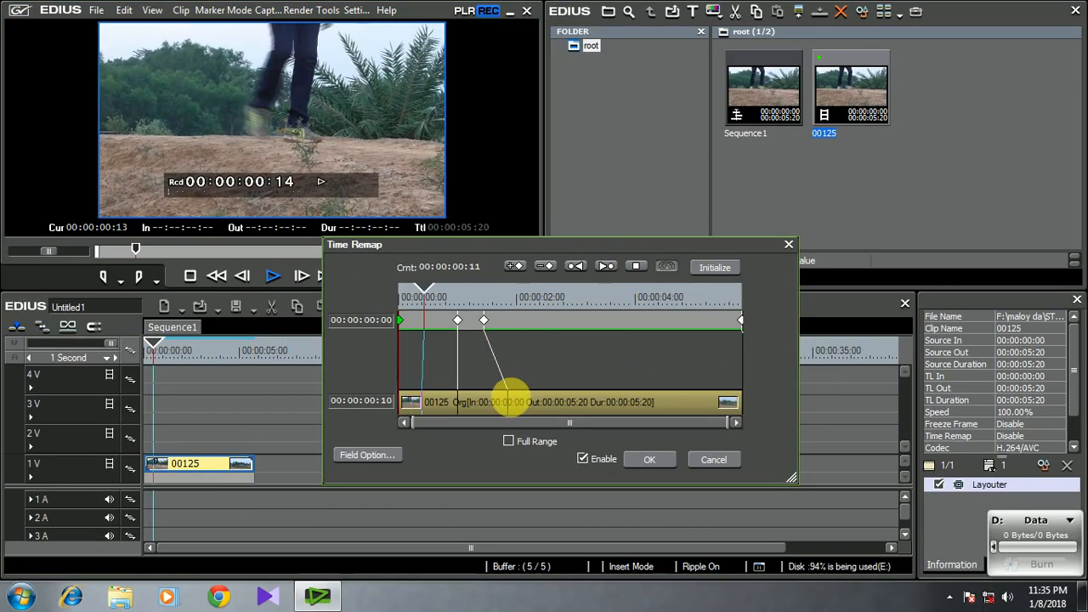
Step: Move the second added keyframe to 00:00:01:06 on the remap timeline, closer to the first one
{"action": "left_click", "coordinate": [484, 321]}
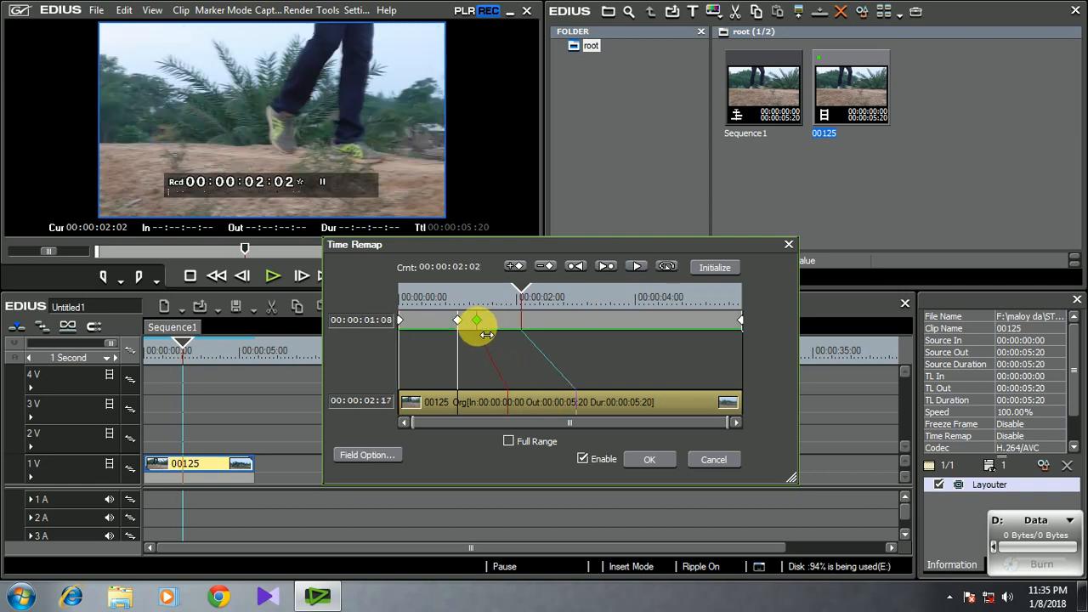
{"action": "left_click_drag", "start_coordinate": [472, 329], "coordinate": [472, 327]}
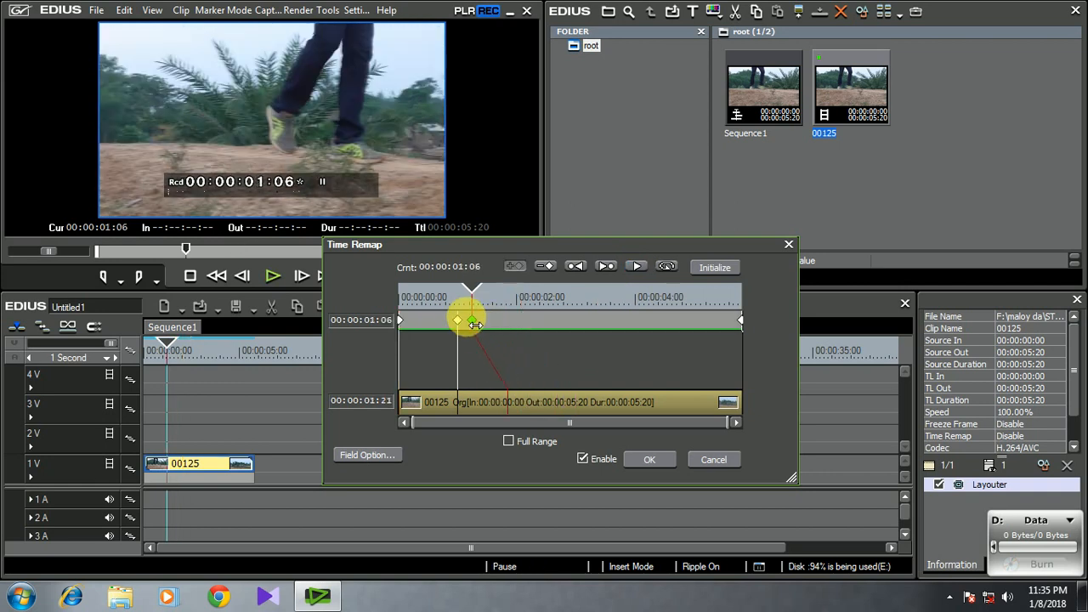
{"action": "left_click", "coordinate": [455, 314]}
Step: Preview the remapped clip full screen from 00:00:00:15 and close Time Remap without applying the changes
{"action": "left_click", "coordinate": [433, 299]}
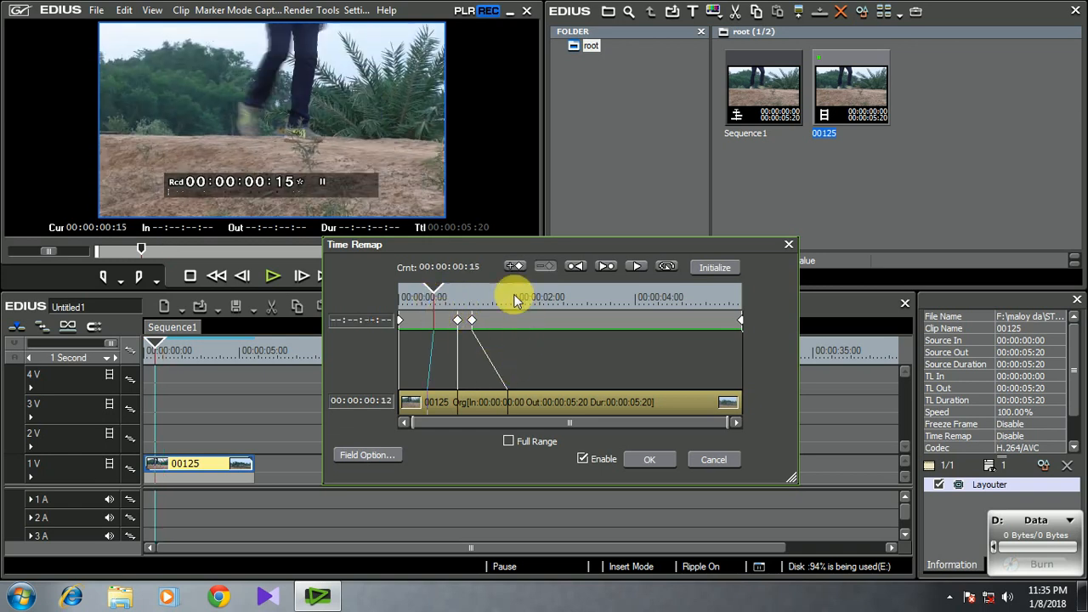
{"action": "key", "text": "ctrl+F11"}
{"action": "key", "text": "space"}
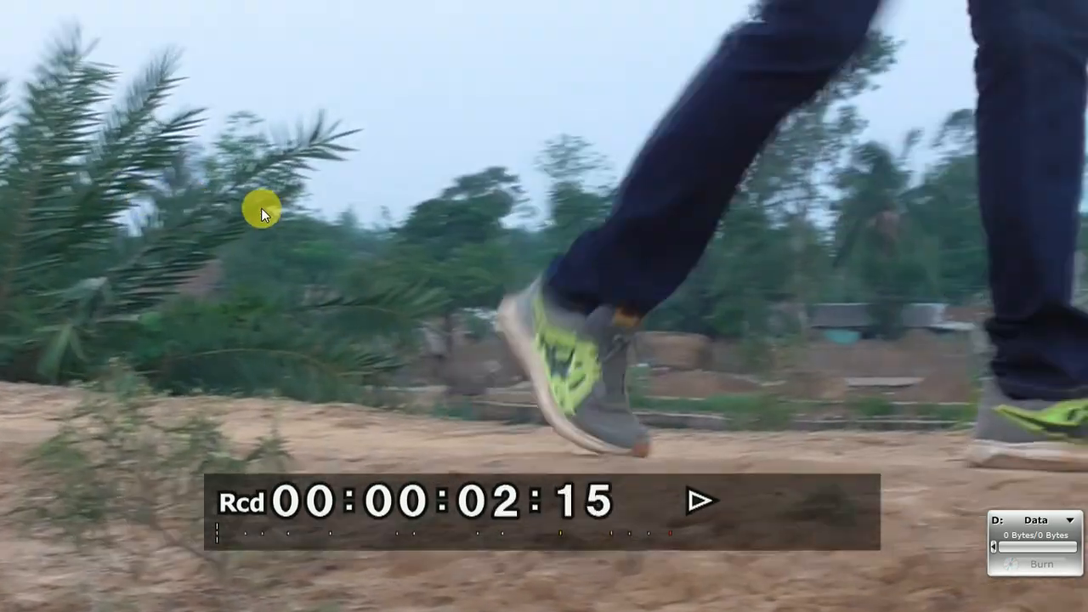
{"action": "key", "text": "ctrl+F11"}
{"action": "key", "text": "space"}
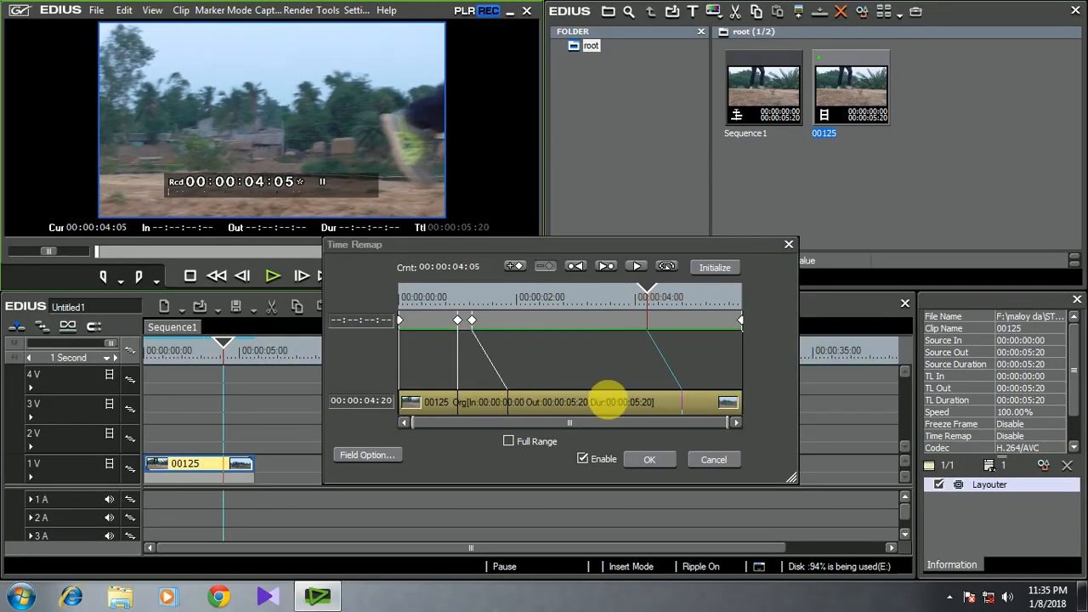
{"action": "left_click", "coordinate": [787, 246]}
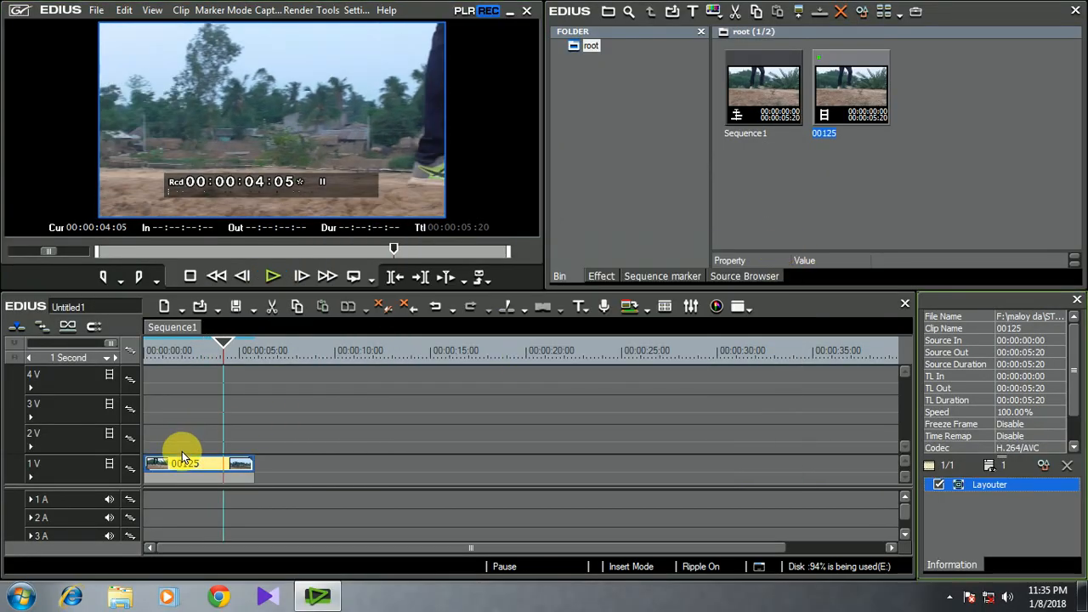
Step: Set the playback speed of the 00125 clip on track 1V to 50%
{"action": "right_click", "coordinate": [217, 462]}
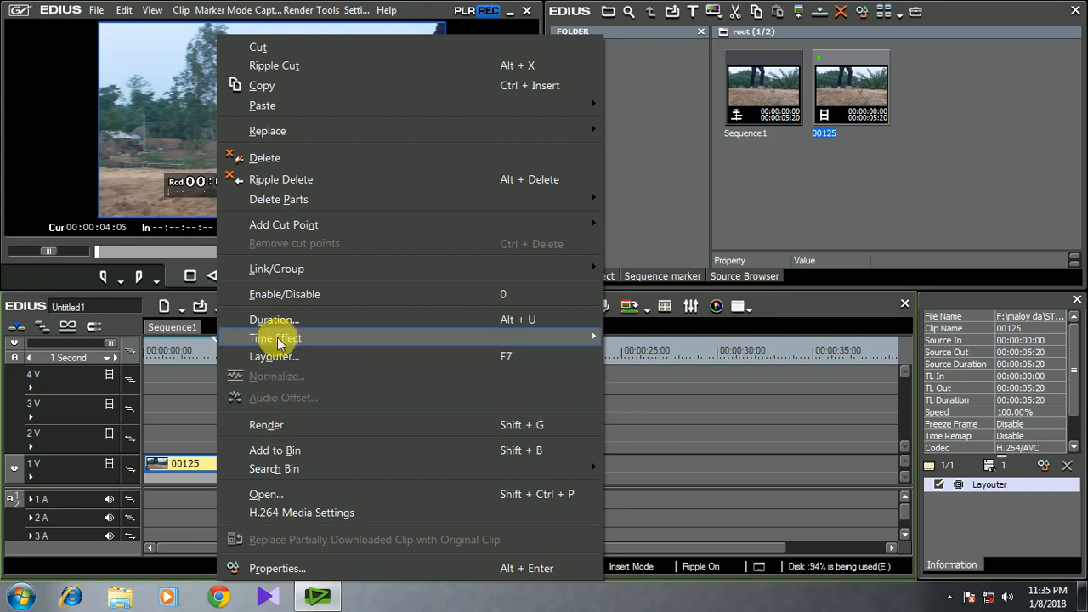
{"action": "left_click", "coordinate": [629, 339]}
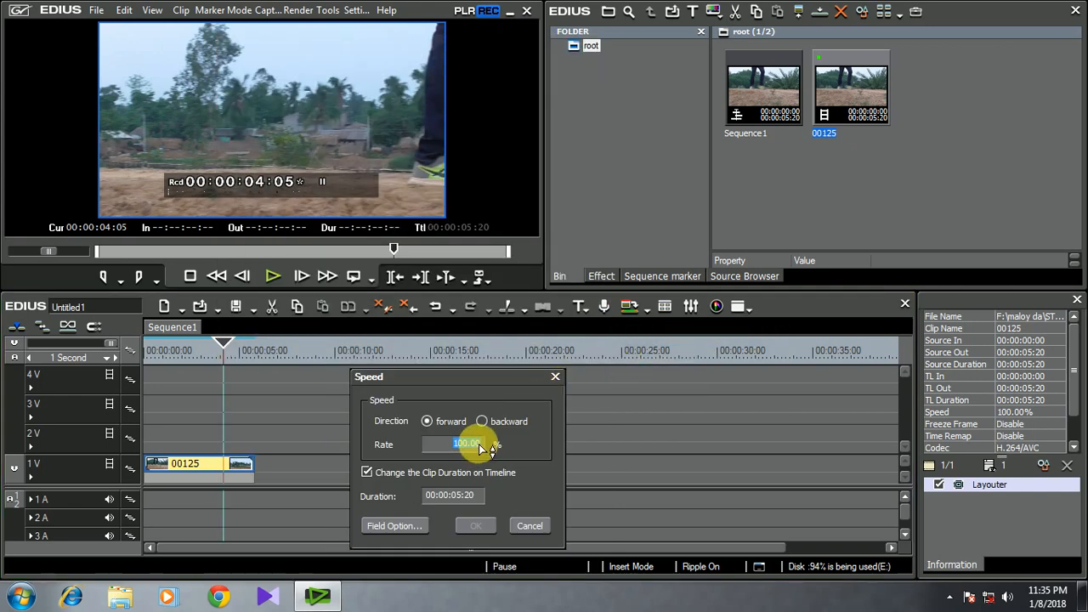
{"action": "key", "text": "Return"}
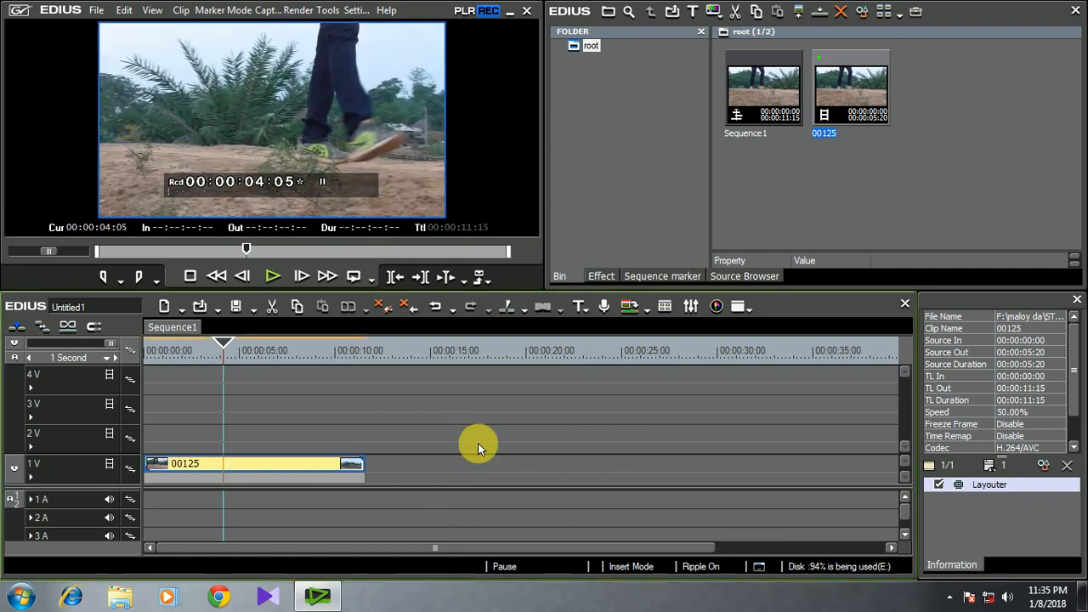
Step: Open Time Remap for the 00125 clip on track 1V and add a keyframe just after the first second
{"action": "right_click", "coordinate": [304, 470]}
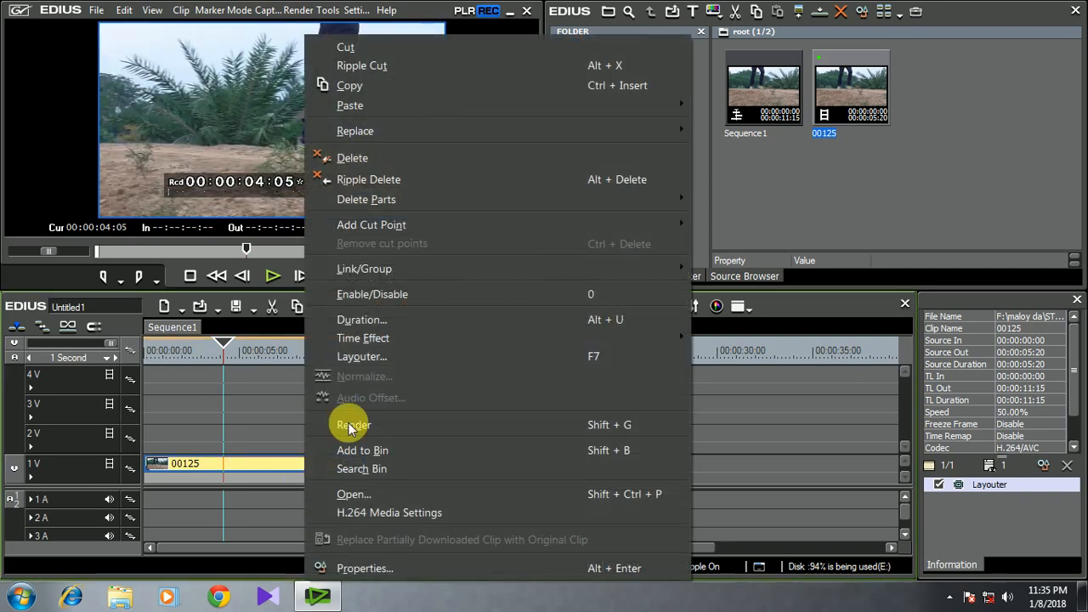
{"action": "mouse_move", "coordinate": [396, 339]}
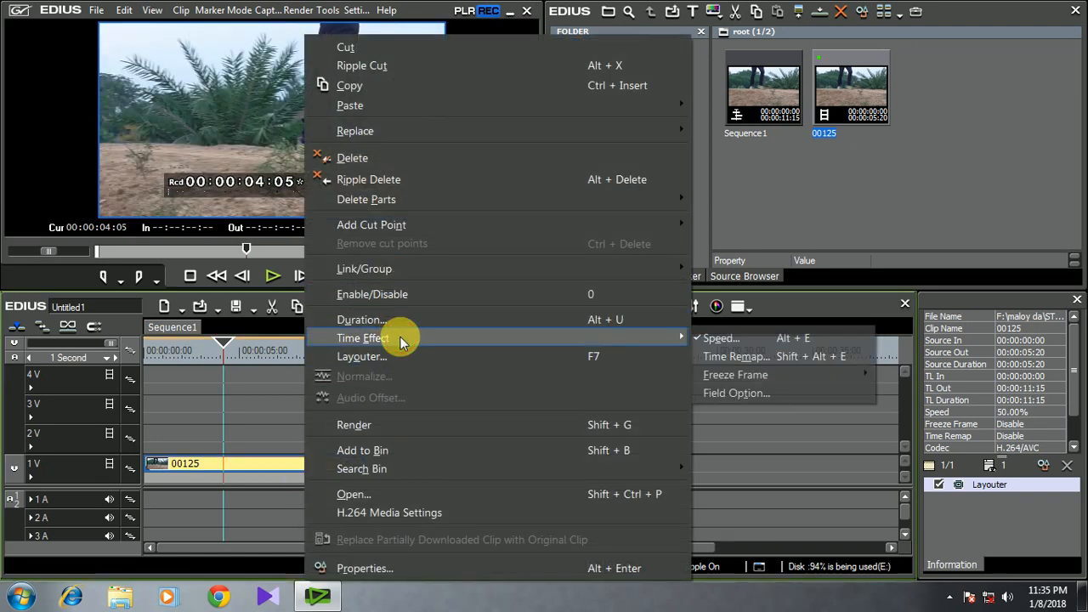
{"action": "left_click", "coordinate": [739, 355]}
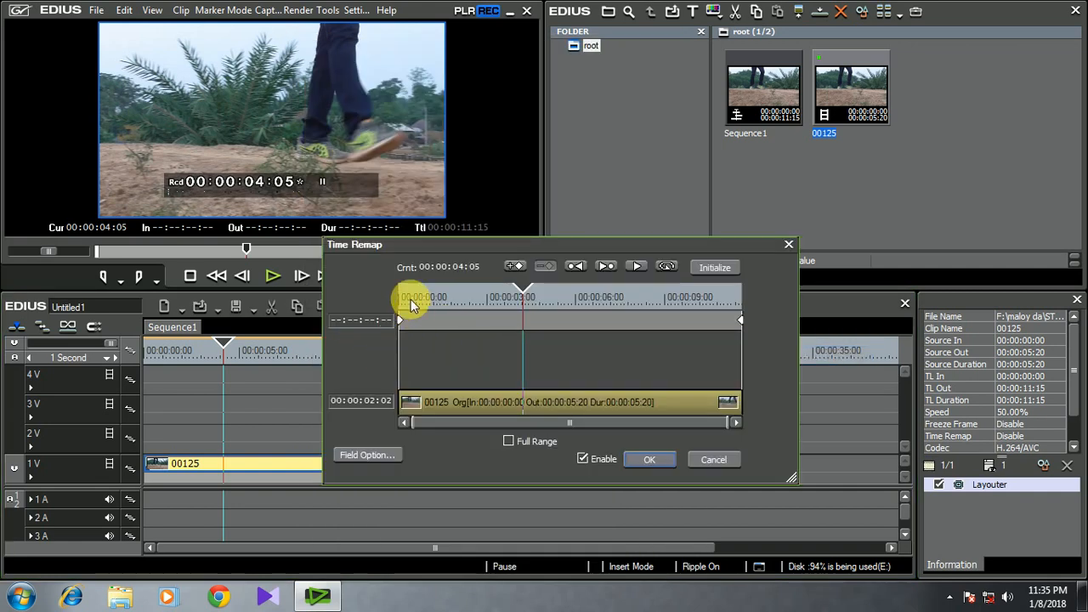
{"action": "left_click_drag", "start_coordinate": [408, 296], "coordinate": [447, 299]}
{"action": "left_click", "coordinate": [514, 266]}
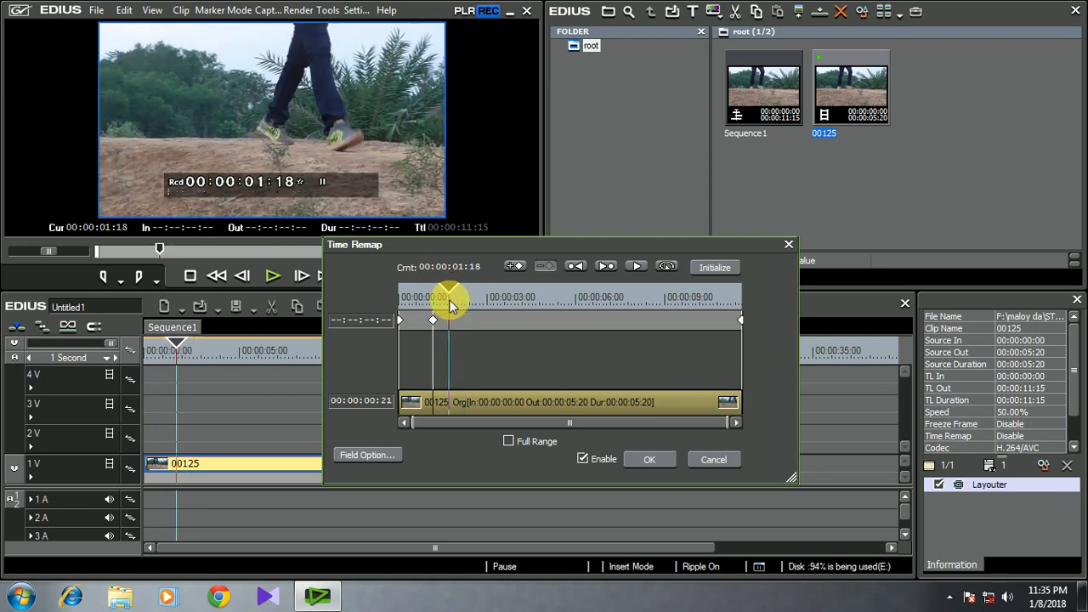
Step: Add a second keyframe at 00:00:01:18 and move its source point forward to 00:00:01:09 for fast motion
{"action": "left_click", "coordinate": [520, 270]}
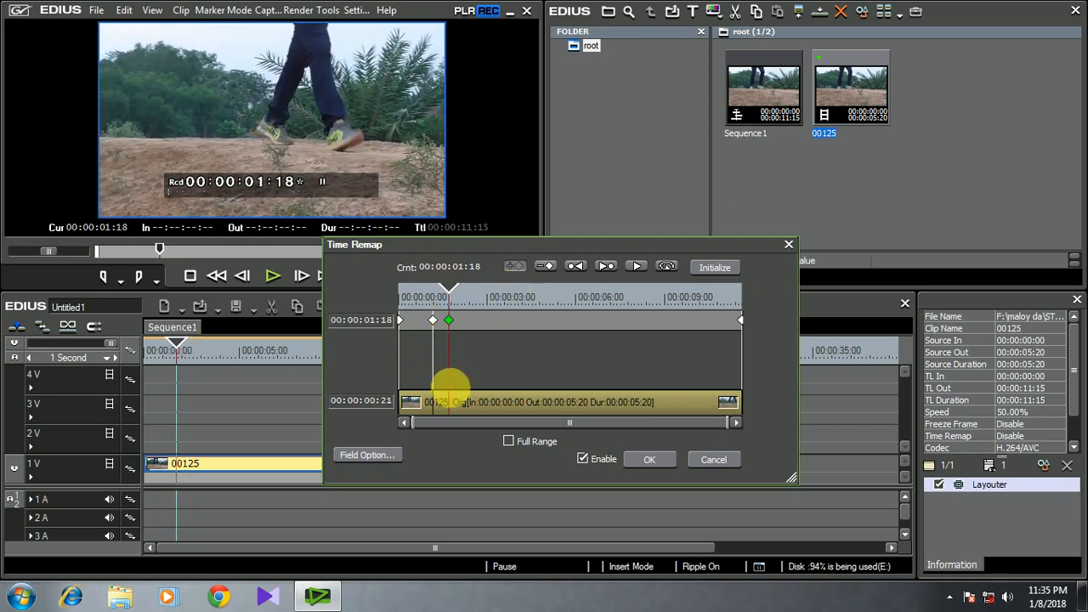
{"action": "left_click", "coordinate": [436, 335]}
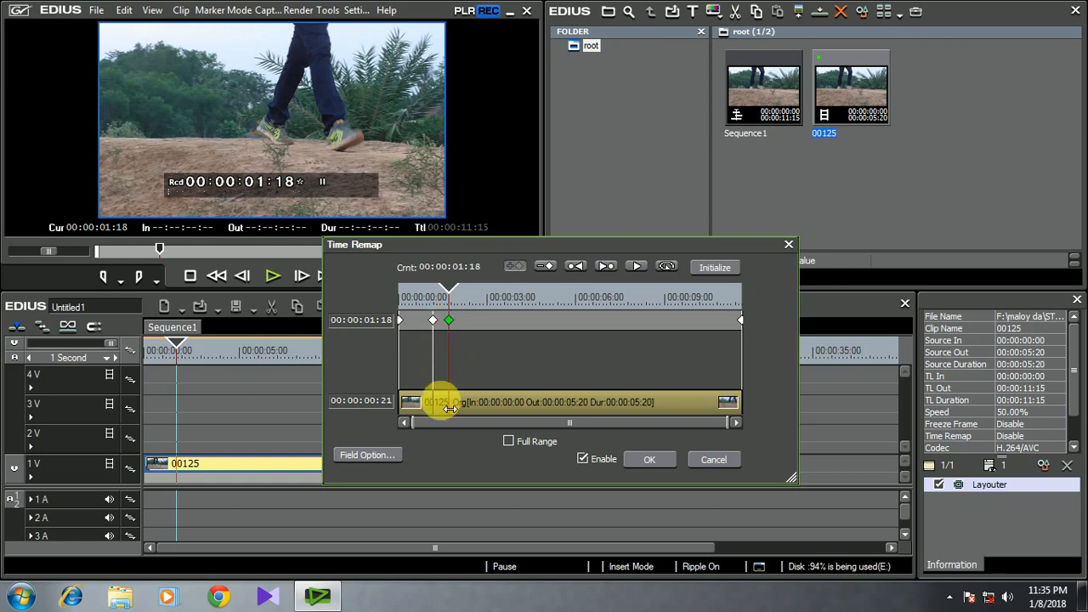
{"action": "left_click_drag", "start_coordinate": [457, 410], "coordinate": [477, 406]}
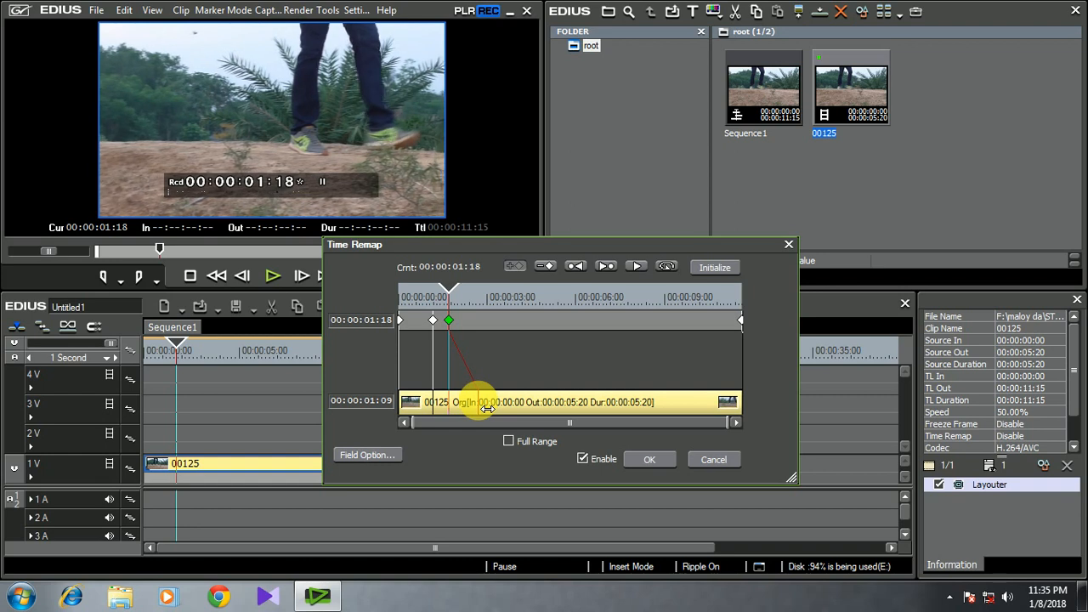
Step: Preview the remapped clip full screen from 00:00:00:17, return to the Time Remap window and stop playback
{"action": "left_click", "coordinate": [432, 298]}
{"action": "left_click", "coordinate": [417, 295]}
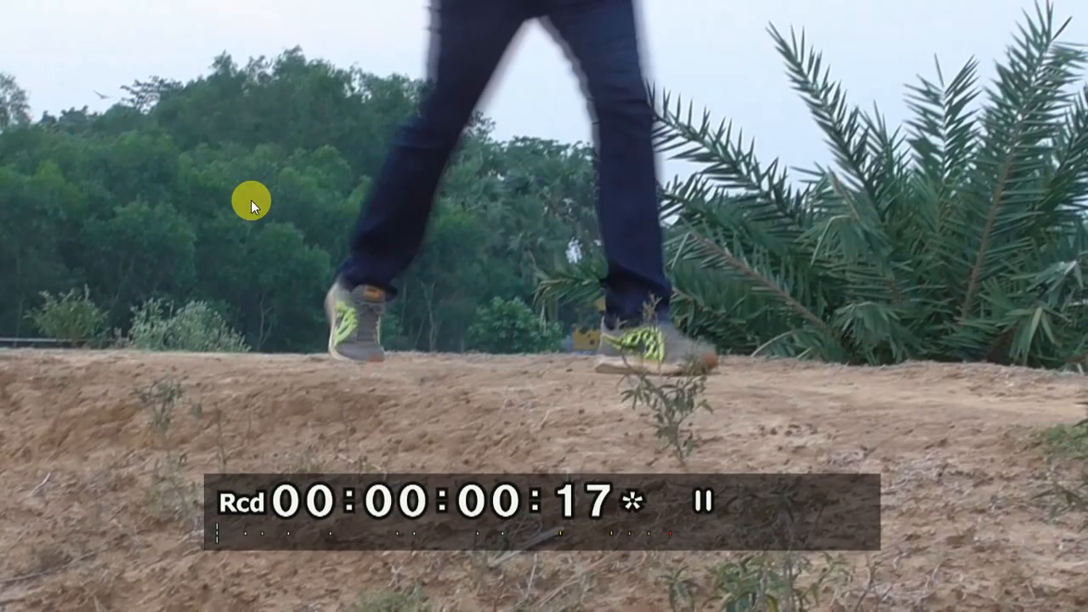
{"action": "key", "text": "space"}
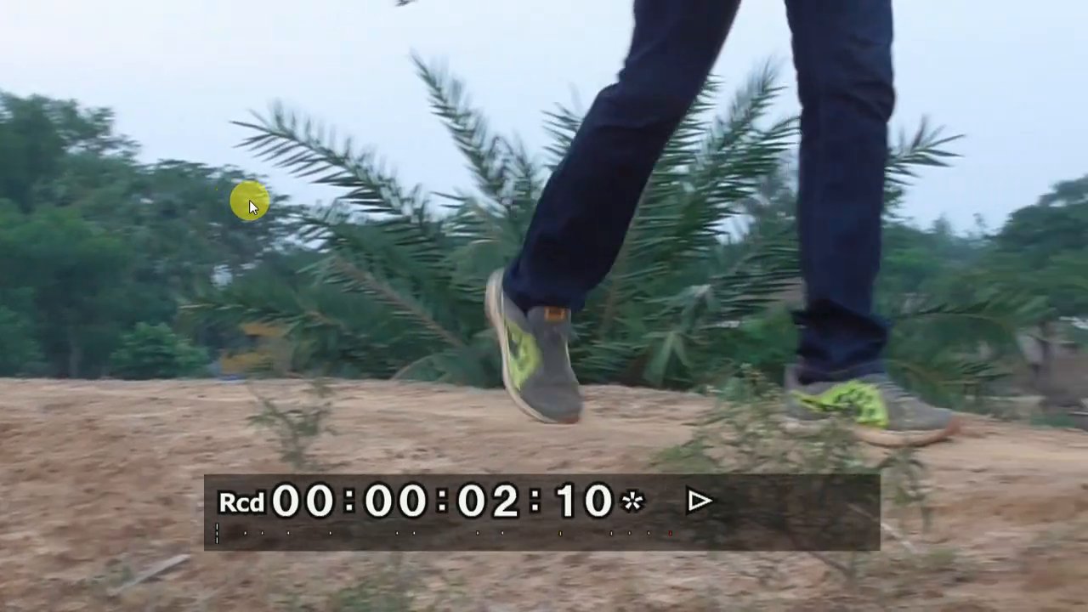
{"action": "double_click", "coordinate": [250, 201]}
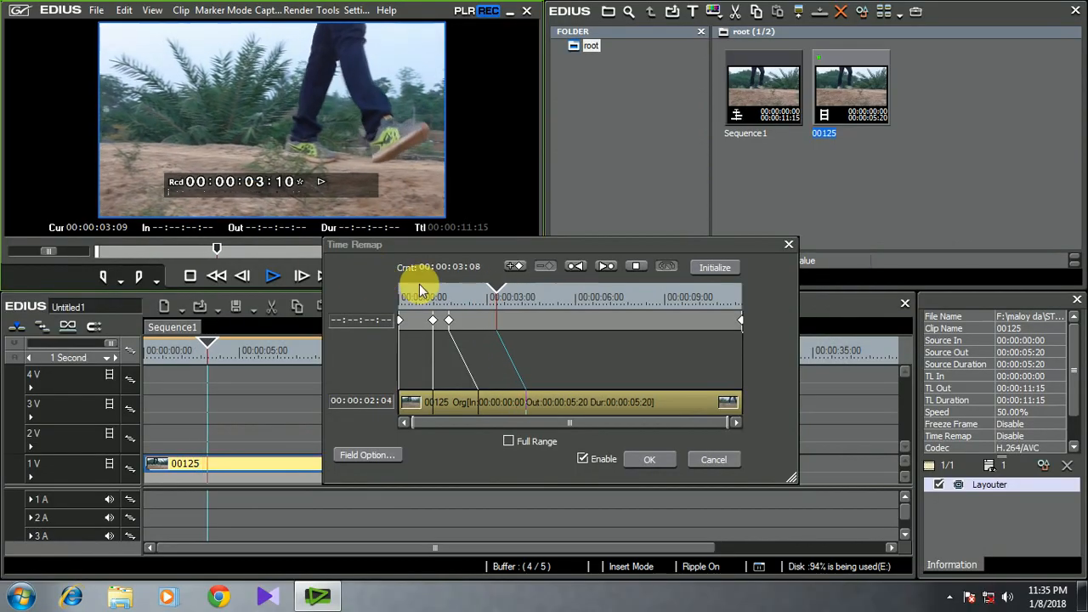
{"action": "left_click", "coordinate": [634, 265]}
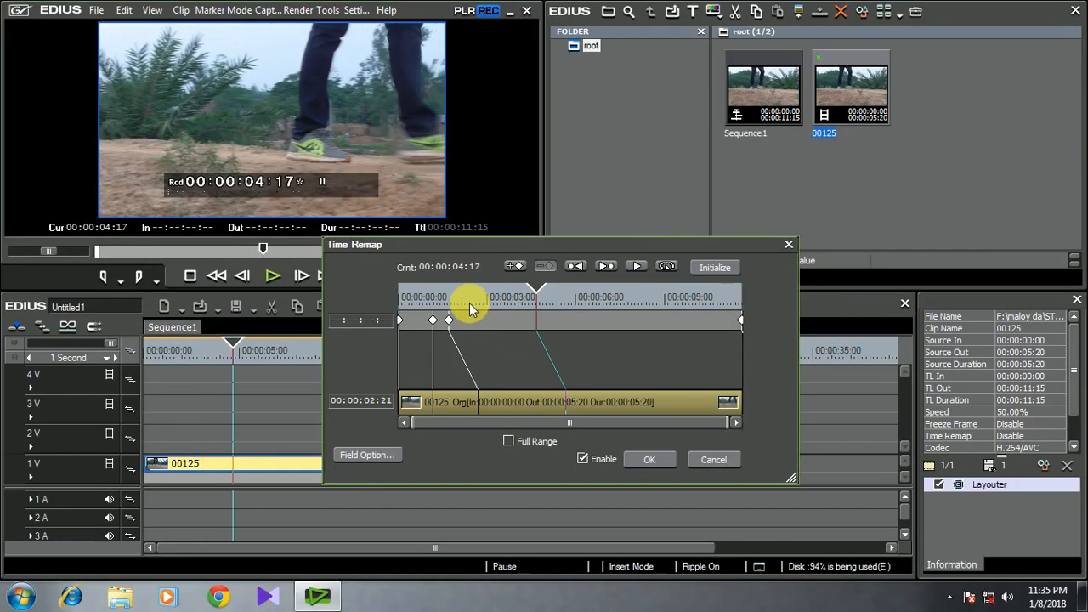
Step: Add keyframes at 00:00:02:10 and 00:00:03:03, moving the latter's source point back onto the former's at 00:00:01:17
{"action": "left_click", "coordinate": [471, 303]}
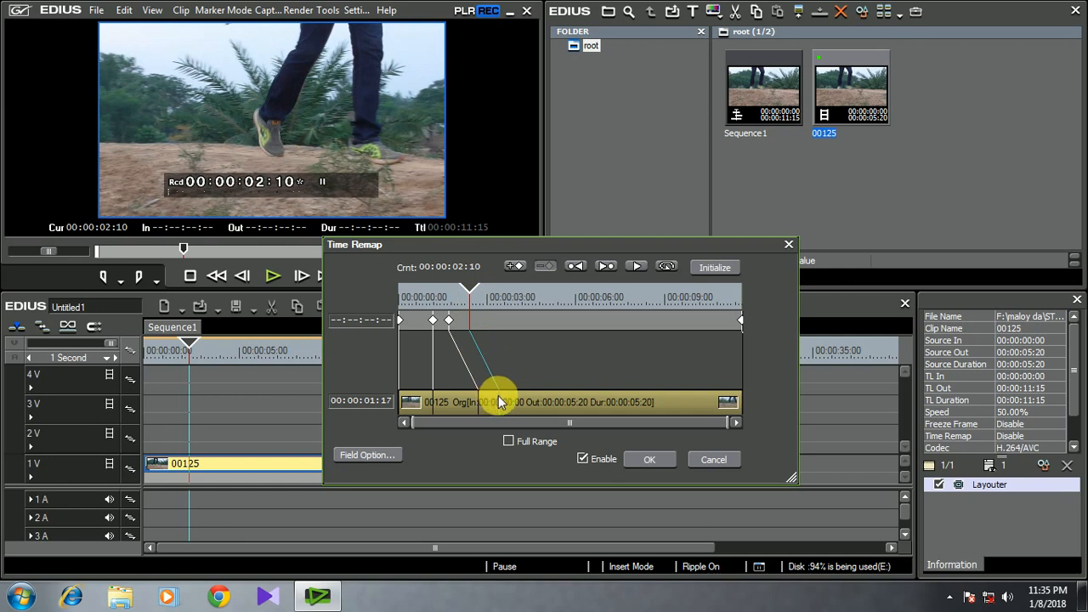
{"action": "left_click", "coordinate": [516, 267]}
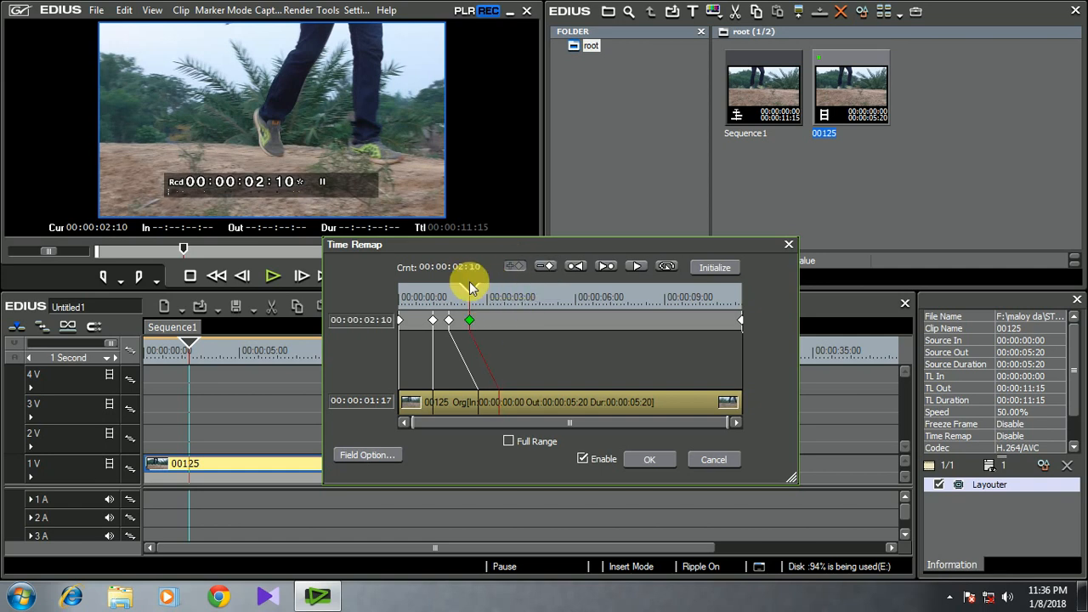
{"action": "left_click", "coordinate": [491, 291]}
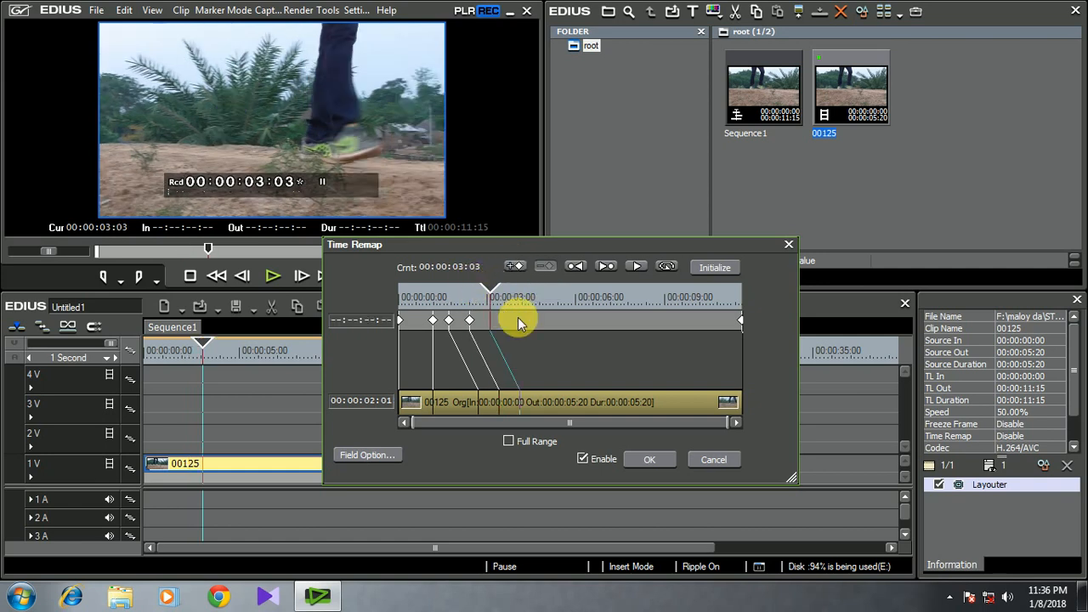
{"action": "left_click", "coordinate": [515, 267]}
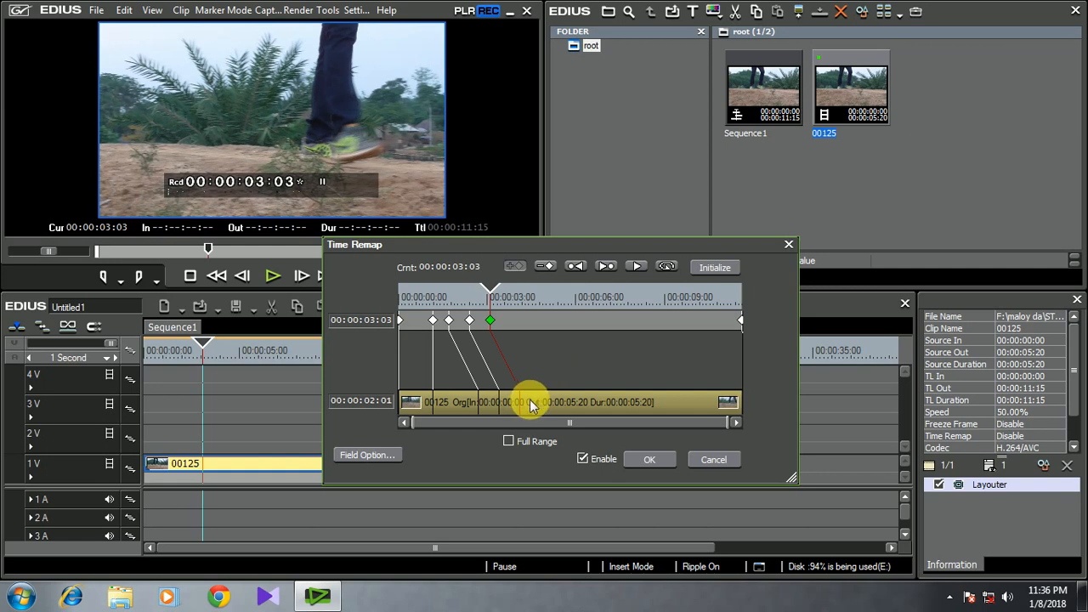
{"action": "left_click_drag", "start_coordinate": [534, 410], "coordinate": [499, 406]}
Step: Preview the remap full screen from the beginning, and examine the section between the 00:00:02:10 and 00:00:03:03 keyframes
{"action": "left_click", "coordinate": [449, 292]}
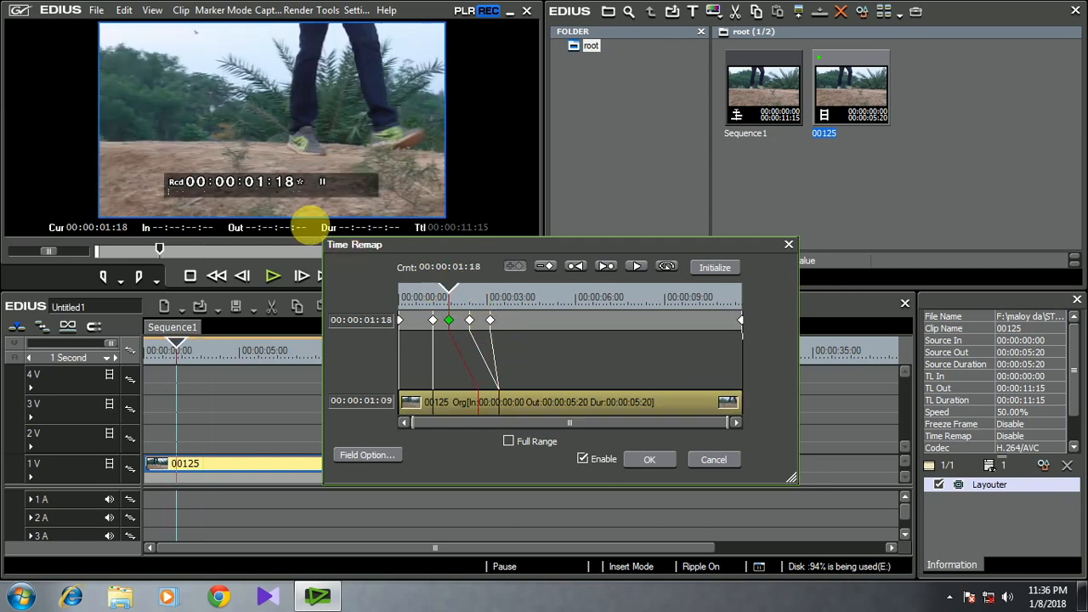
{"action": "left_click", "coordinate": [401, 297]}
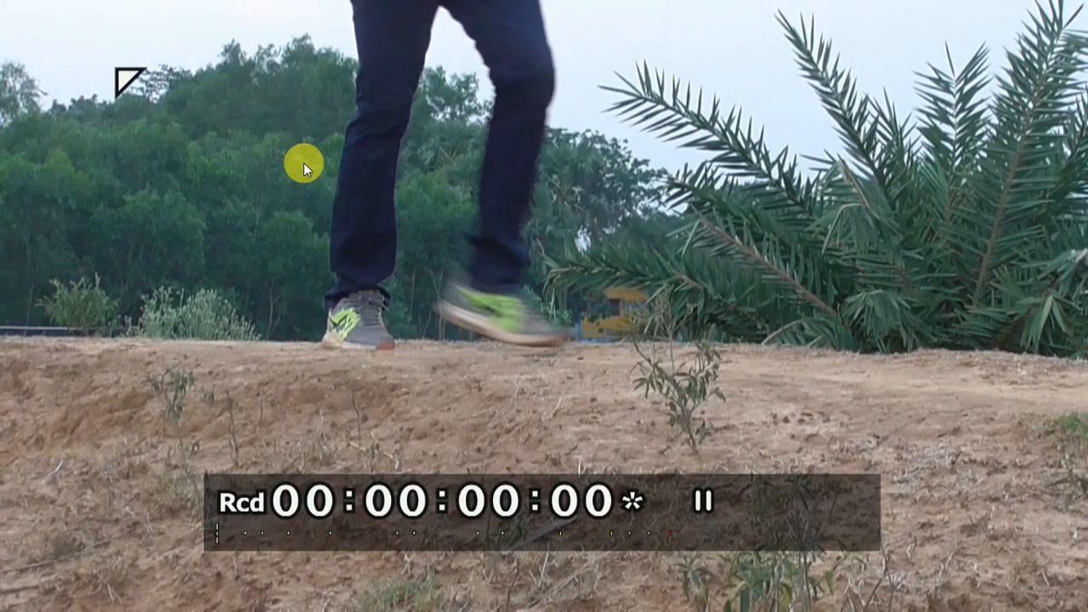
{"action": "key", "text": "space"}
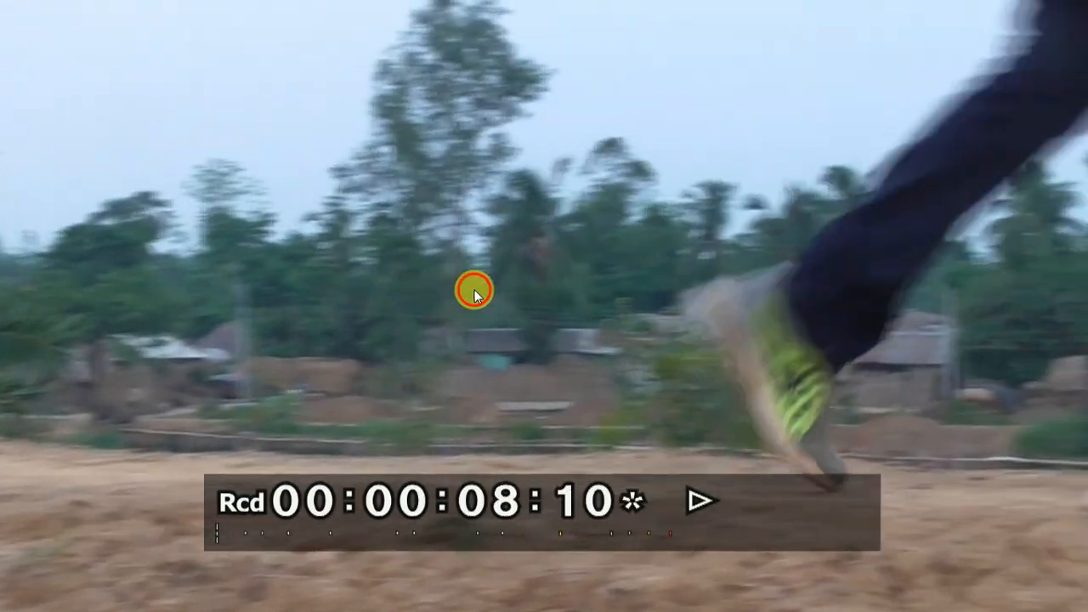
{"action": "key", "text": "Escape"}
{"action": "left_click", "coordinate": [467, 319]}
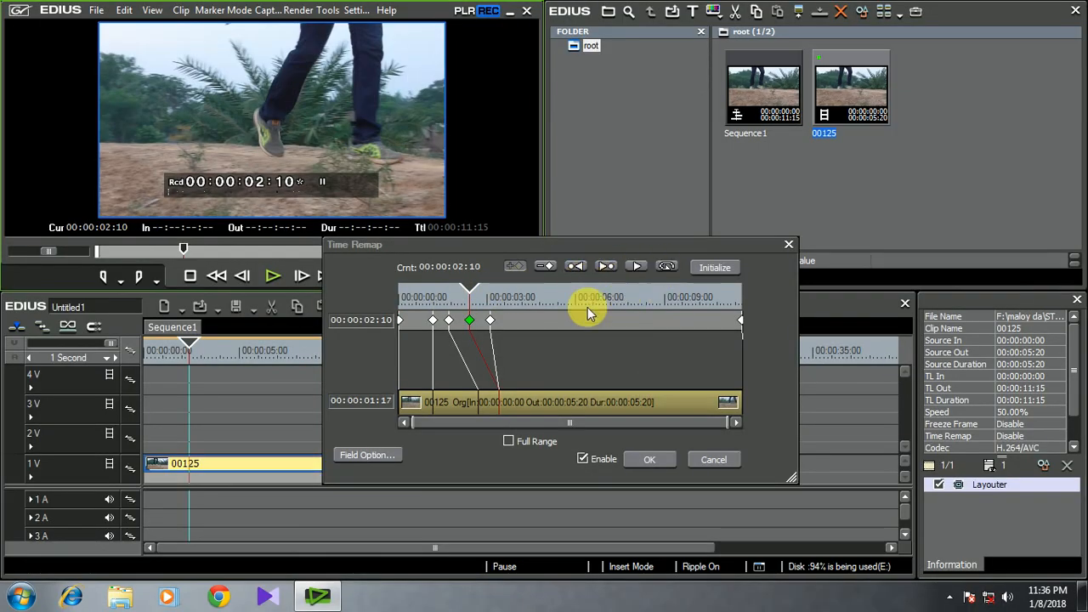
{"action": "left_click_drag", "start_coordinate": [476, 293], "coordinate": [481, 323]}
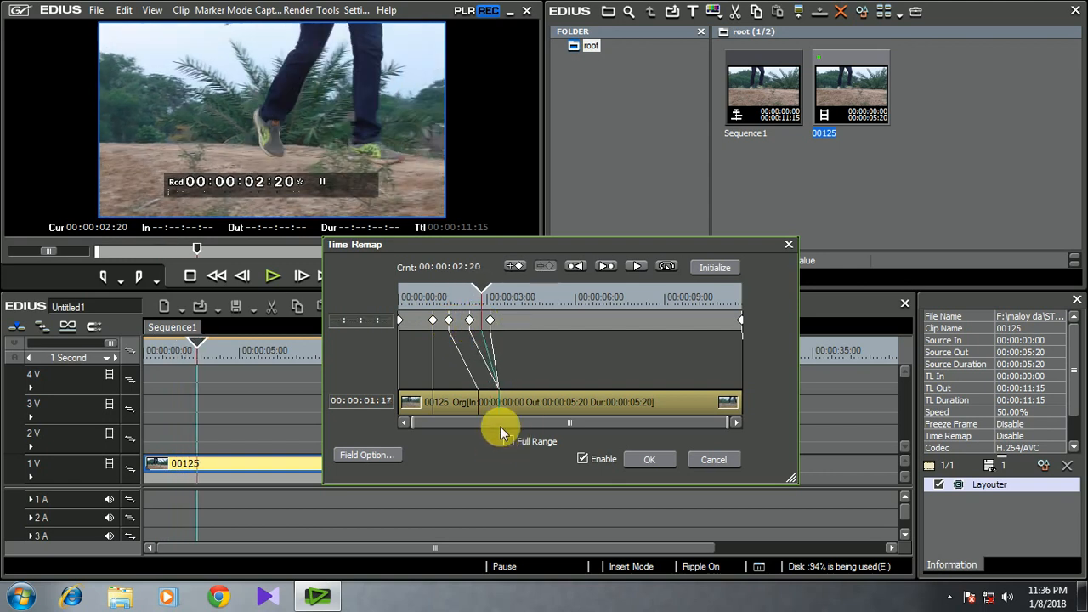
Step: Add keyframes at 00:00:05:14 and 00:00:06:06, and move the latter's source point forward to 00:00:03:04
{"action": "left_click_drag", "start_coordinate": [481, 292], "coordinate": [588, 282]}
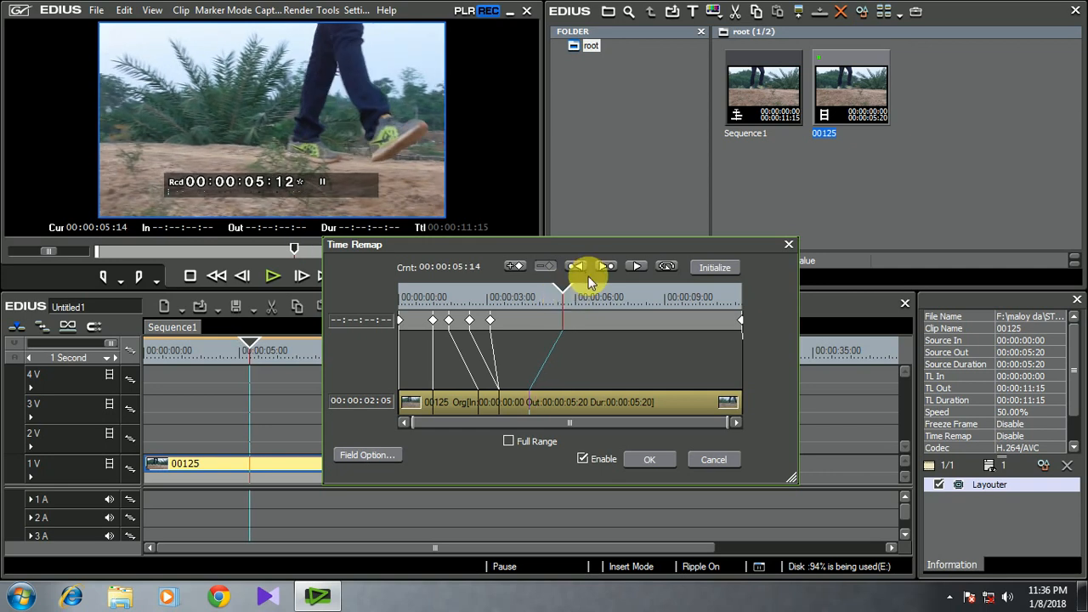
{"action": "left_click", "coordinate": [520, 270]}
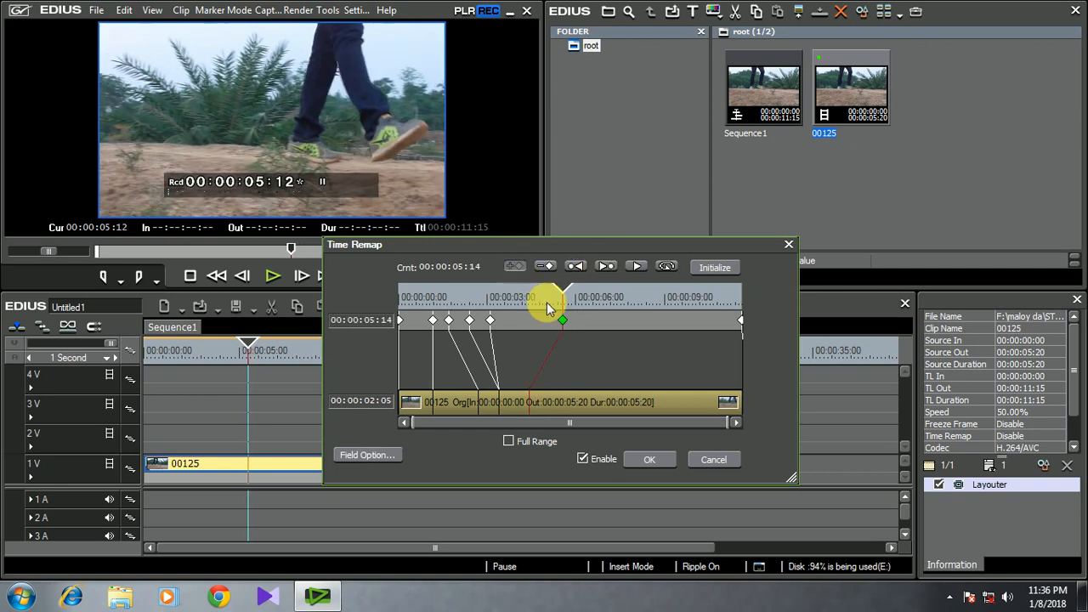
{"action": "mouse_move", "coordinate": [564, 298]}
{"action": "left_mouse_down"}
{"action": "mouse_move", "coordinate": [583, 292]}
{"action": "mouse_move", "coordinate": [583, 301]}
{"action": "left_mouse_up"}
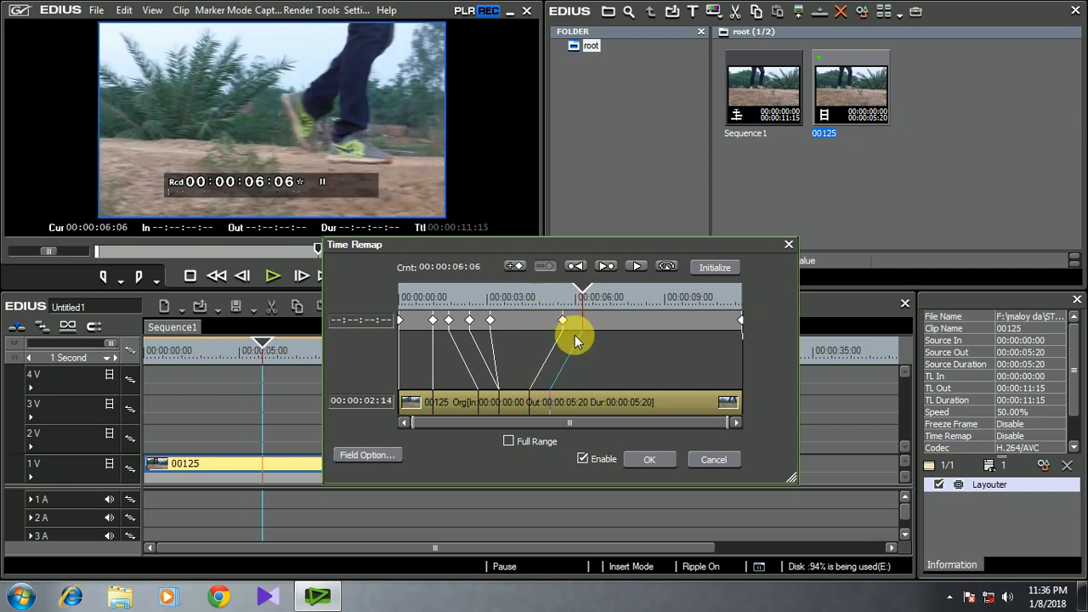
{"action": "left_click", "coordinate": [516, 266]}
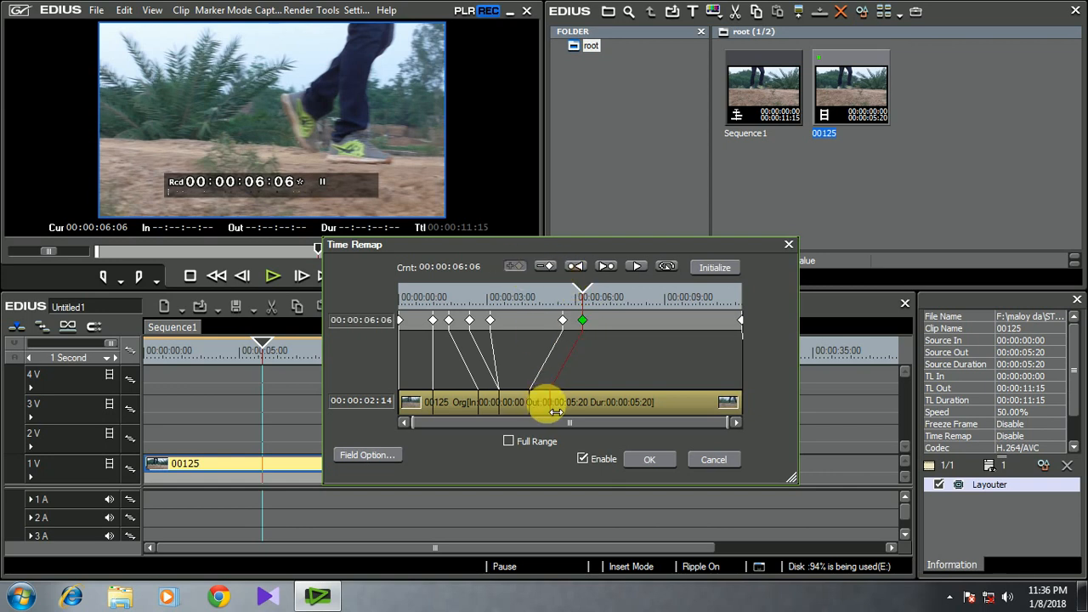
{"action": "left_click_drag", "start_coordinate": [554, 411], "coordinate": [585, 411]}
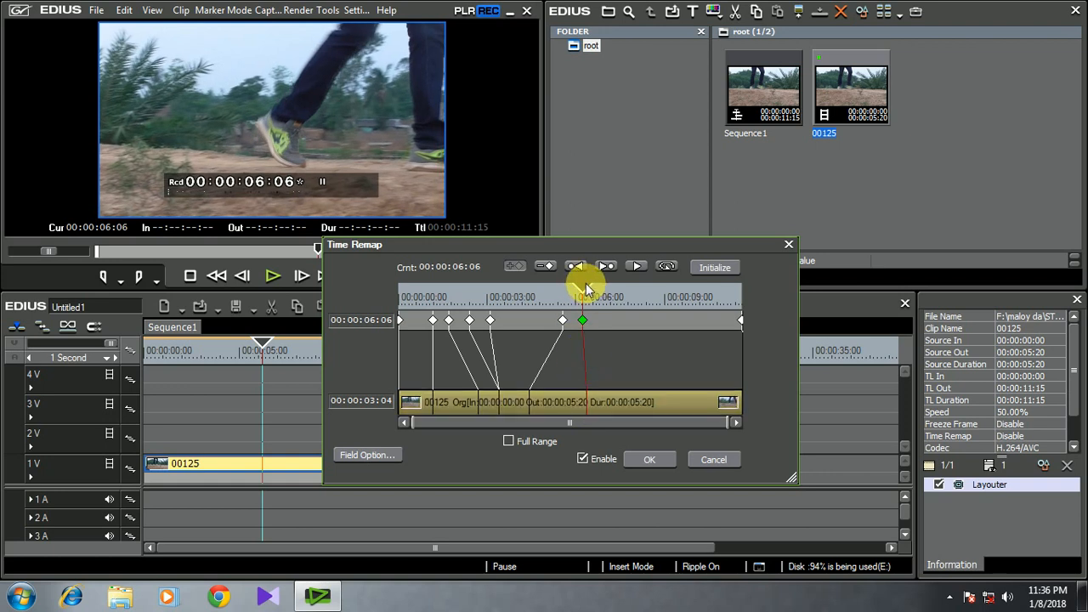
Step: Add a keyframe at 00:00:07:04 and move its source point back, close to the previous keyframe's, for slow motion
{"action": "left_click_drag", "start_coordinate": [585, 289], "coordinate": [606, 294]}
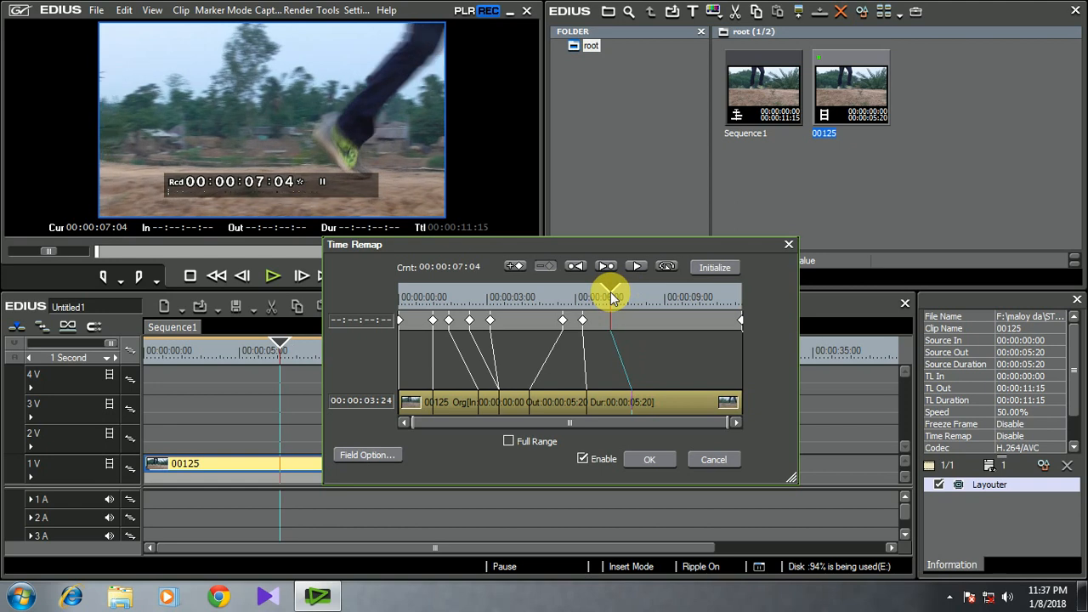
{"action": "left_click", "coordinate": [515, 267]}
{"action": "left_click_drag", "start_coordinate": [643, 405], "coordinate": [606, 412]}
Step: Enable Full Range, check the remap's remaining section up to 00:00:11:04, and apply the time remap to the clip
{"action": "left_click_drag", "start_coordinate": [616, 302], "coordinate": [639, 299]}
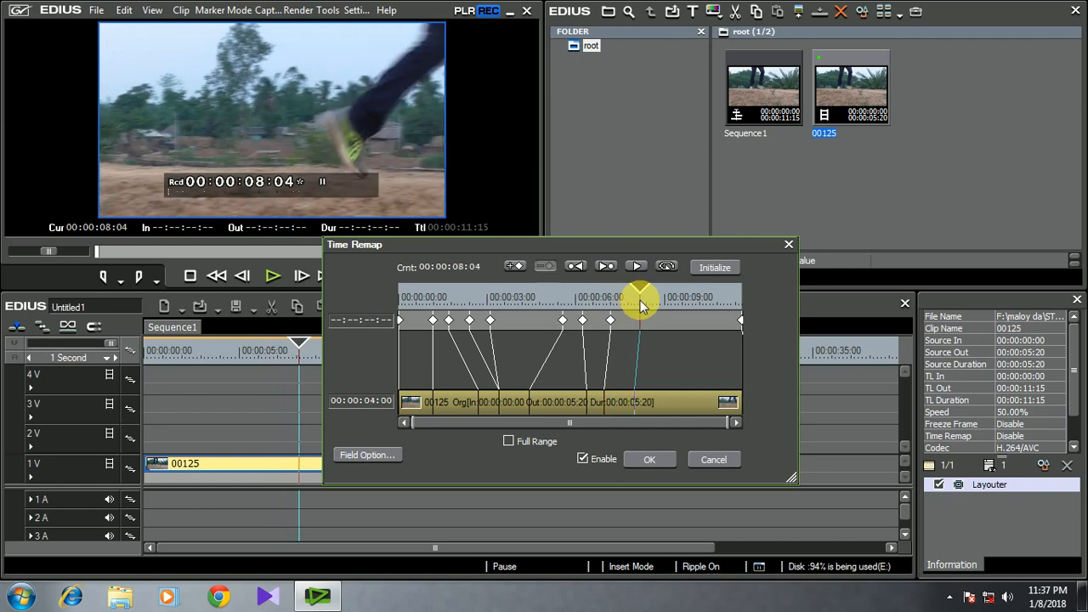
{"action": "left_click", "coordinate": [509, 441]}
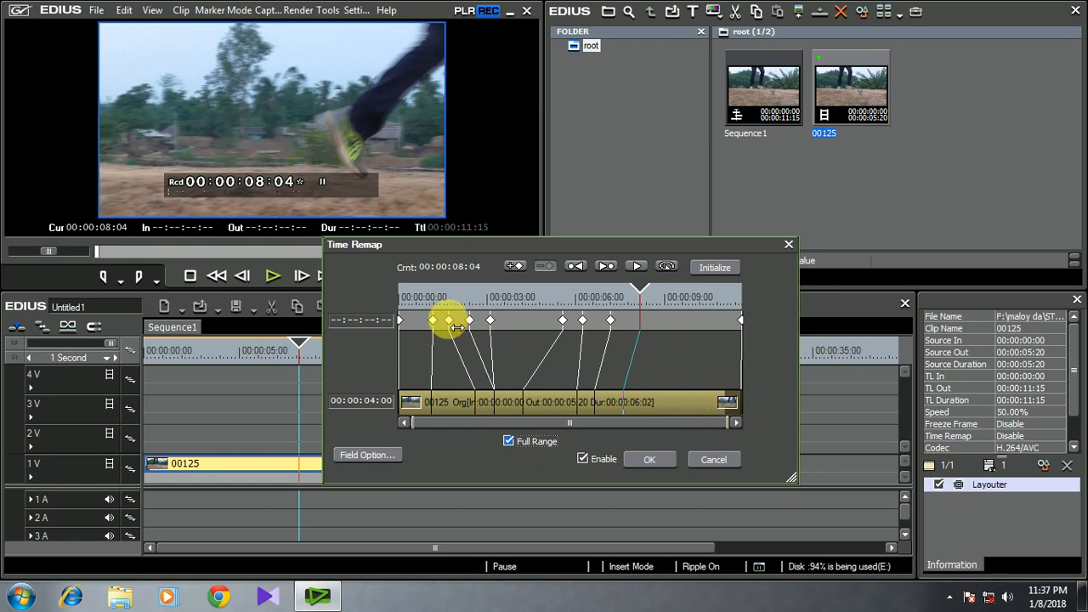
{"action": "left_click_drag", "start_coordinate": [646, 294], "coordinate": [675, 315]}
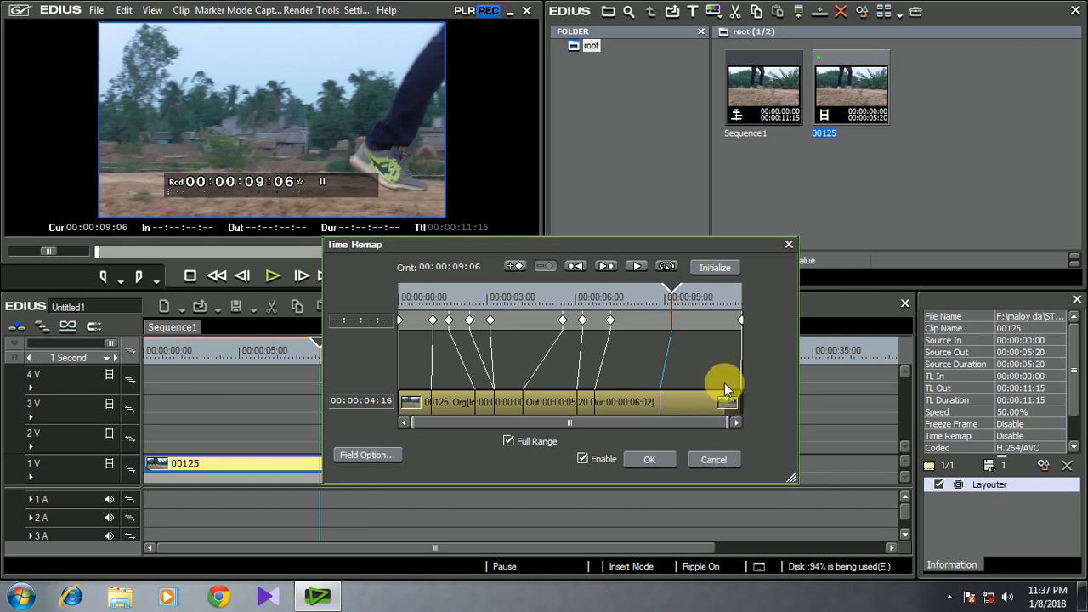
{"action": "mouse_move", "coordinate": [722, 306]}
{"action": "left_mouse_down"}
{"action": "mouse_move", "coordinate": [724, 289]}
{"action": "mouse_move", "coordinate": [737, 297]}
{"action": "mouse_move", "coordinate": [728, 301]}
{"action": "left_mouse_up"}
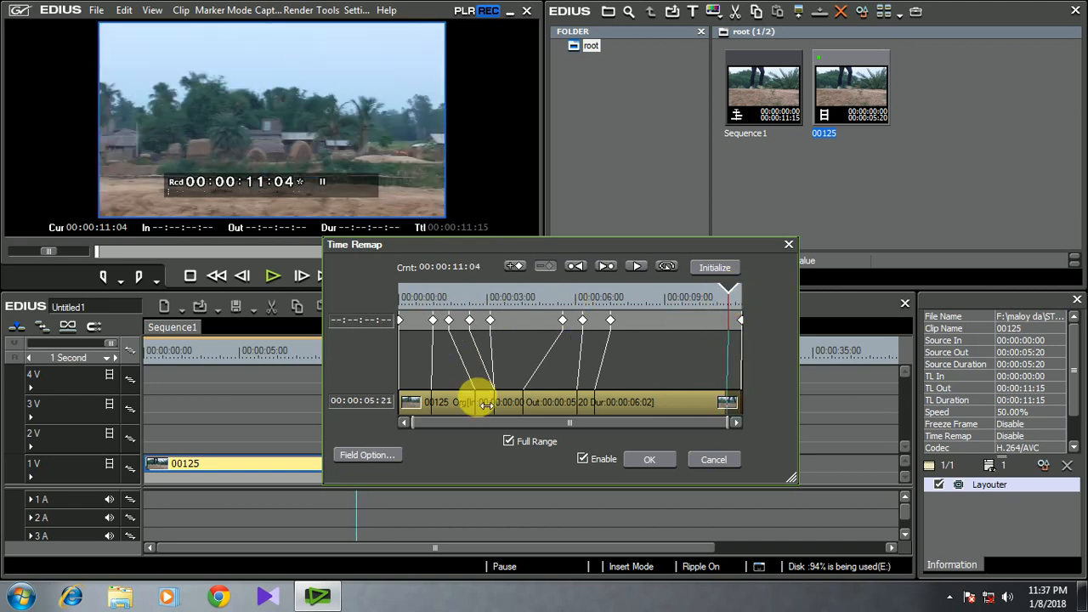
{"action": "left_click", "coordinate": [647, 459]}
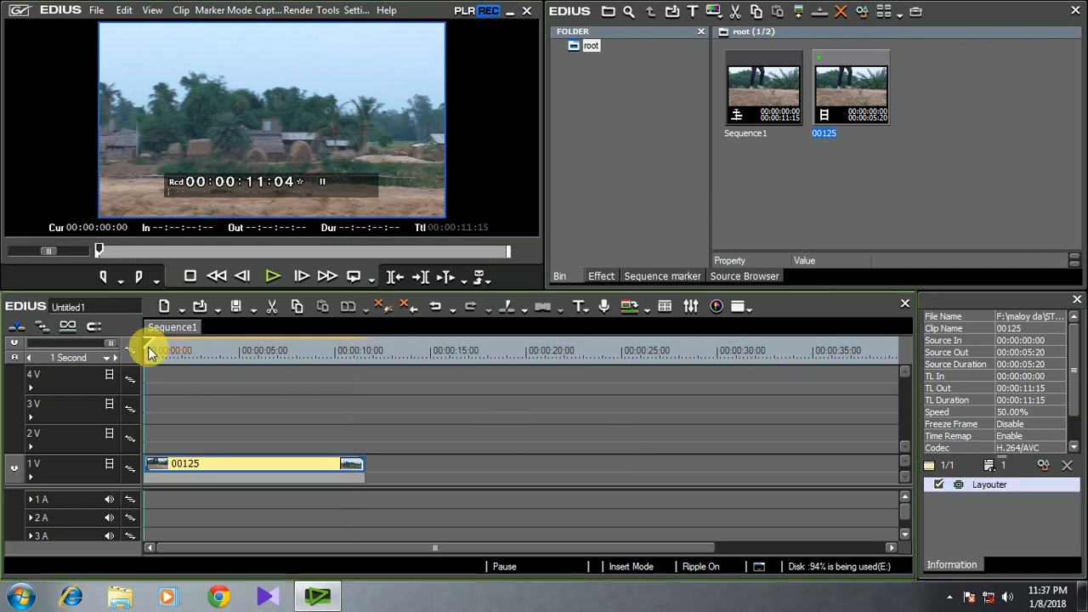
Step: Play the remapped sequence full screen from the beginning to its end, and return to the editing window
{"action": "left_click", "coordinate": [150, 347]}
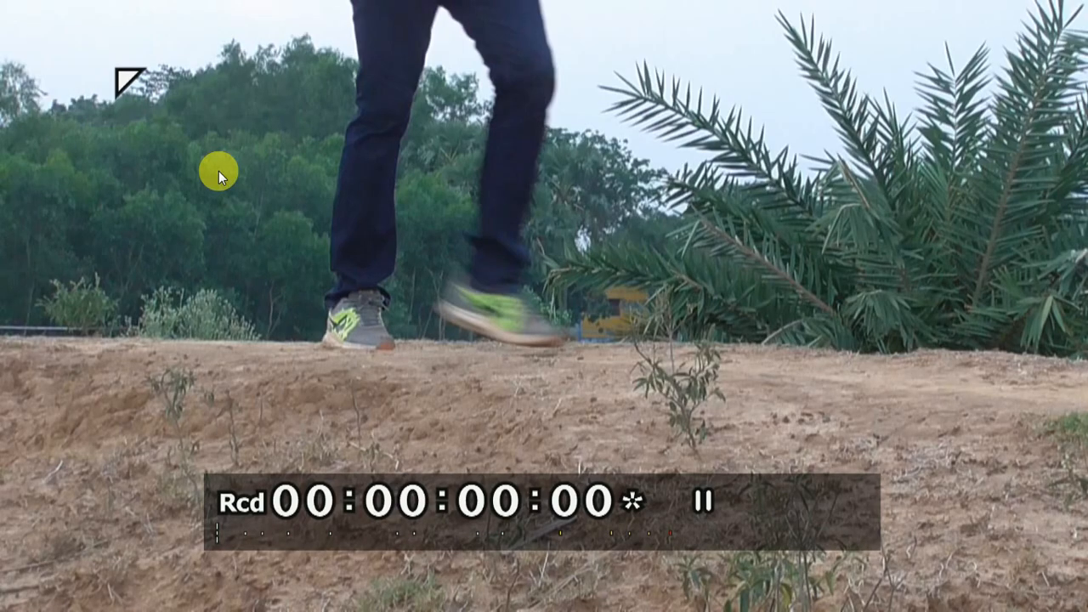
{"action": "key", "text": "space"}
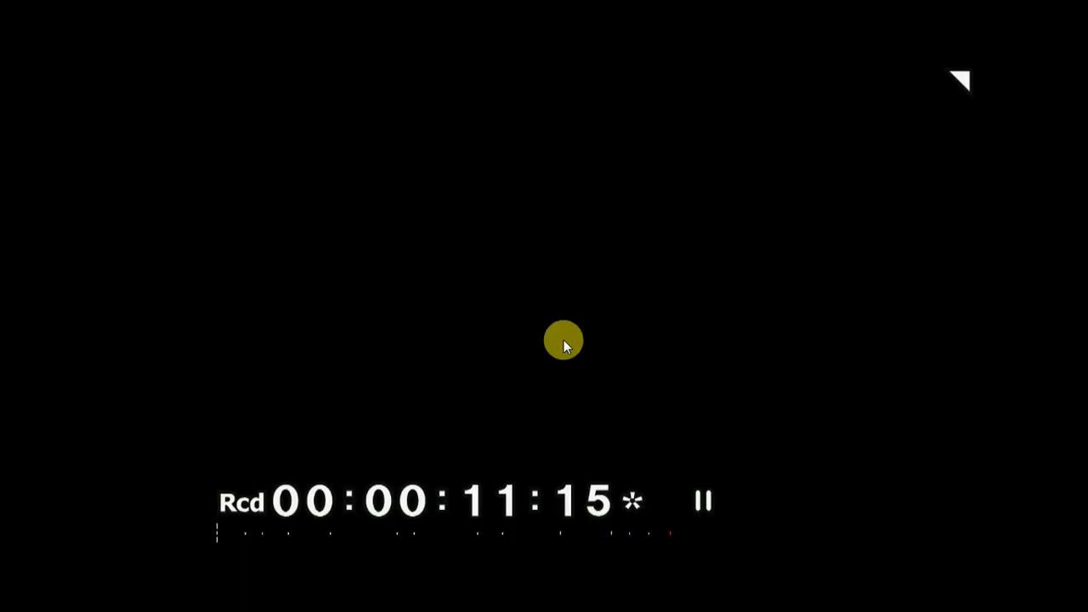
{"action": "double_click", "coordinate": [558, 327]}
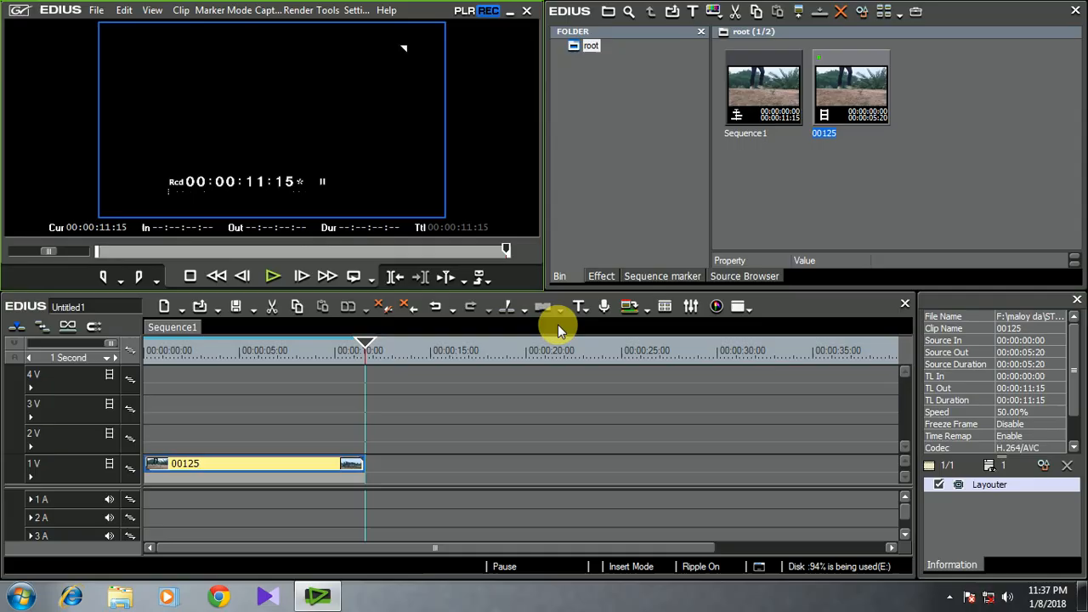
Step: Scrub through the remapped 00125 clip on the sequence timeline to examine its fast, slow and reversed sections
{"action": "left_click", "coordinate": [156, 347]}
{"action": "left_click_drag", "start_coordinate": [187, 348], "coordinate": [232, 363]}
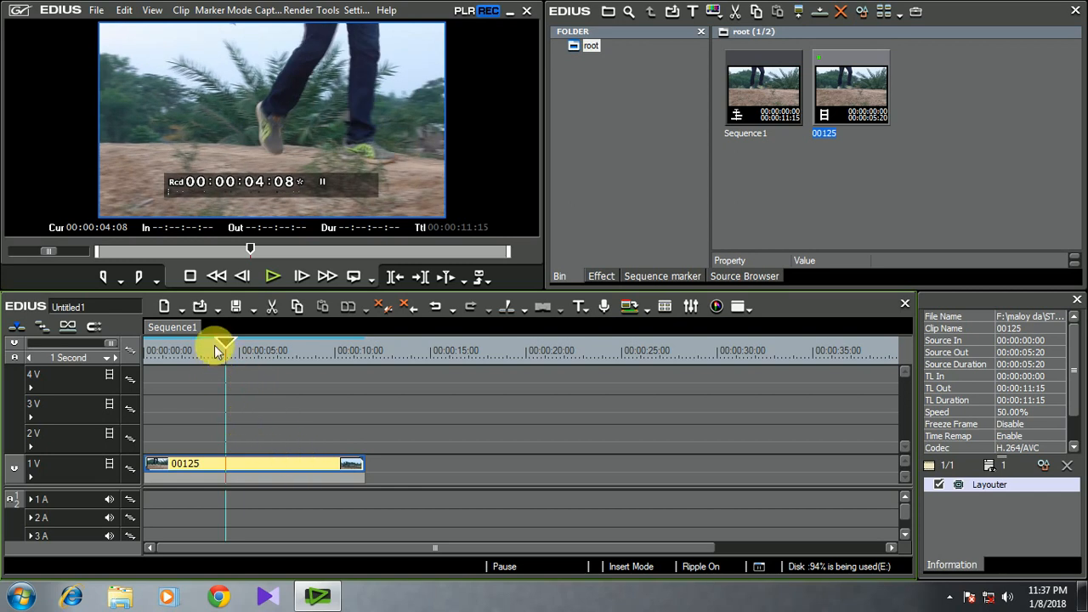
{"action": "left_click_drag", "start_coordinate": [231, 341], "coordinate": [180, 367]}
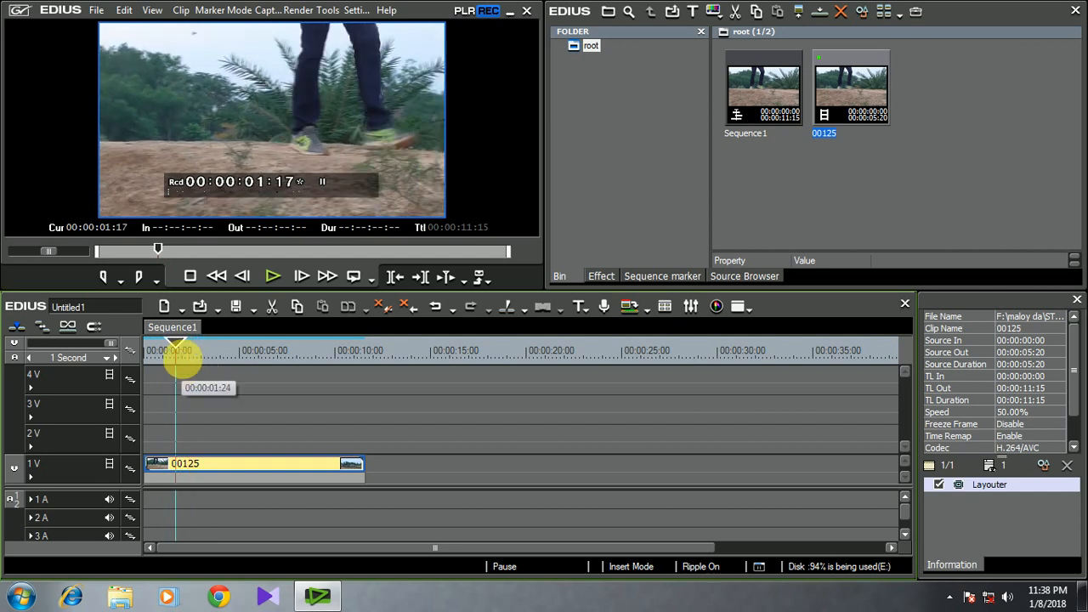
{"action": "left_click", "coordinate": [206, 349]}
{"action": "left_click_drag", "start_coordinate": [211, 351], "coordinate": [314, 360]}
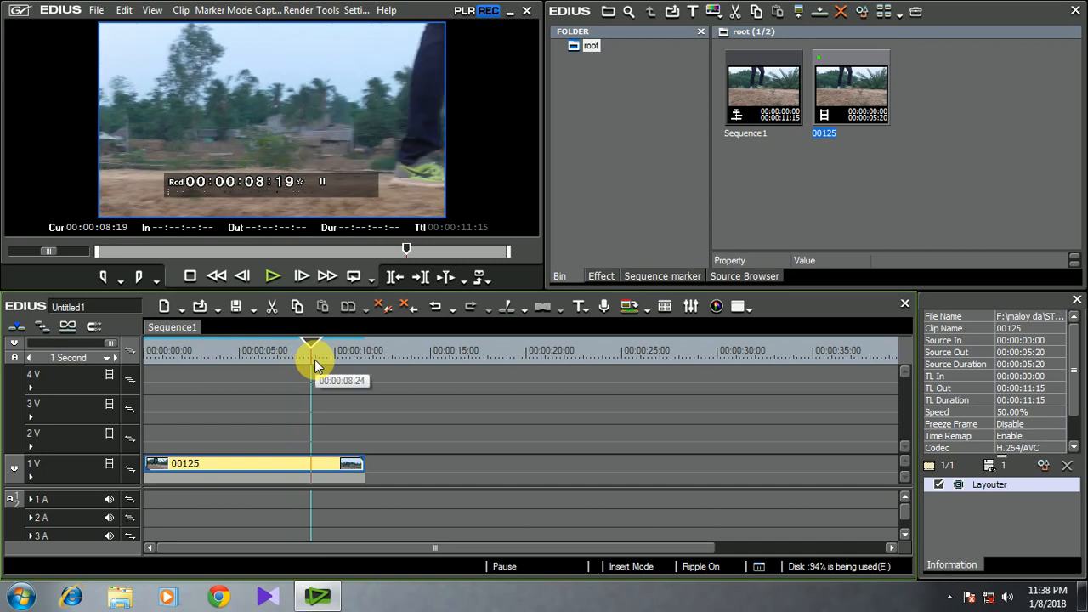